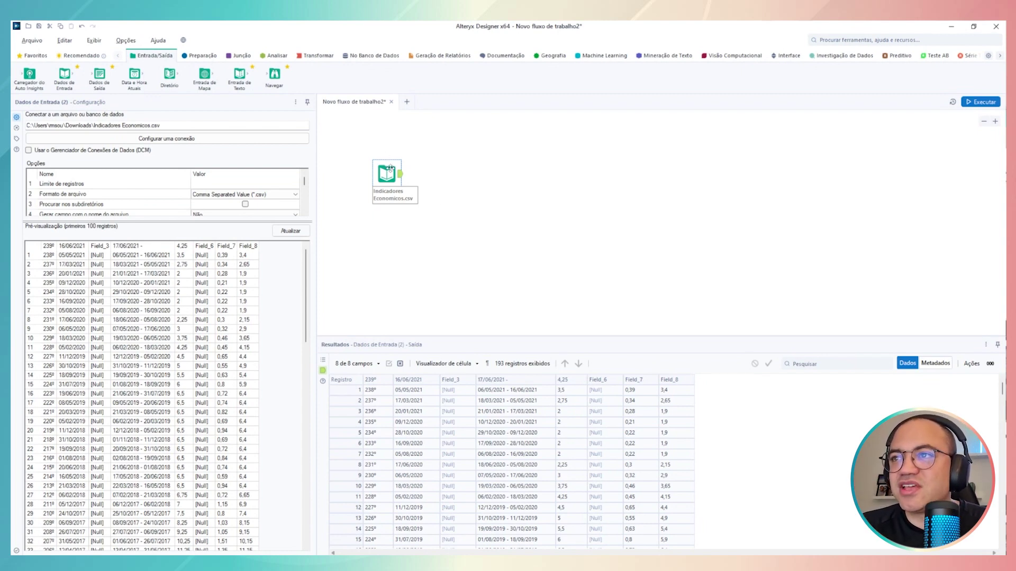
Step: Add a Formula tool to the canvas, connected to the output of the Indicadores Economicos.csv input
{"action": "left_click_drag", "start_coordinate": [389, 179], "coordinate": [383, 190]}
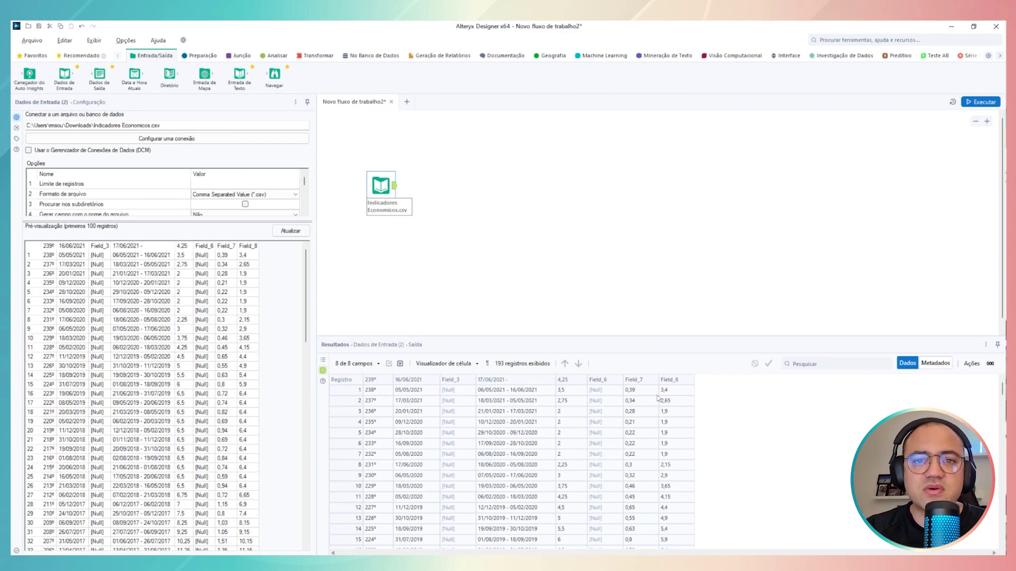
{"action": "left_click", "coordinate": [202, 55]}
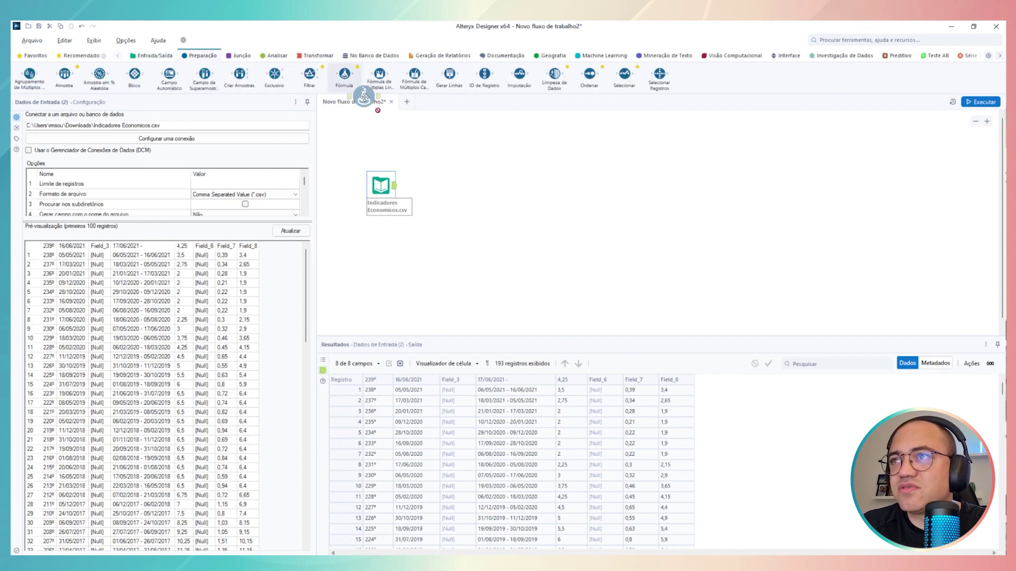
{"action": "left_click_drag", "start_coordinate": [345, 74], "coordinate": [451, 185]}
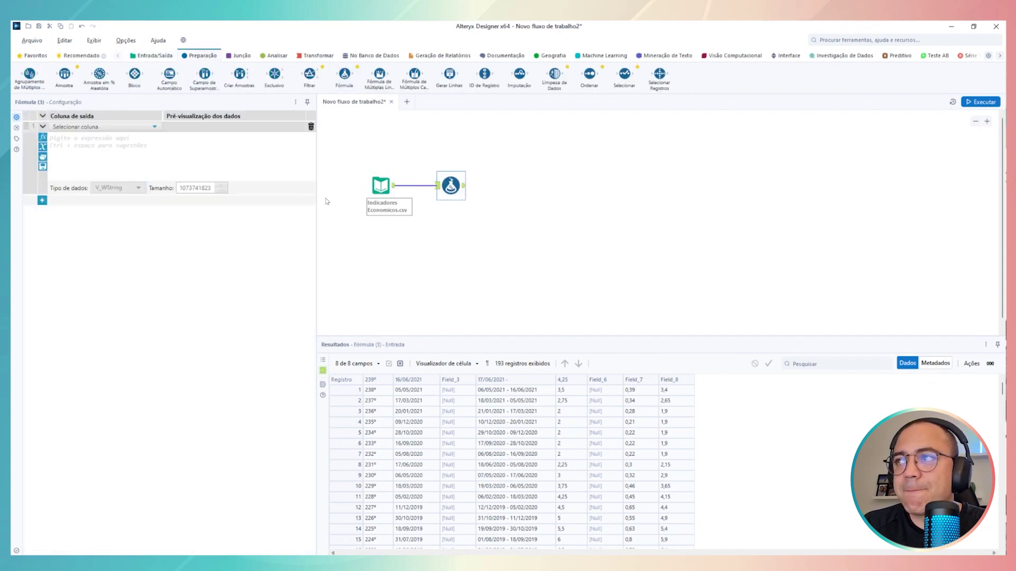
Step: Add a new output column named Referencia in the Formula tool
{"action": "left_click", "coordinate": [137, 128]}
{"action": "left_click", "coordinate": [111, 138]}
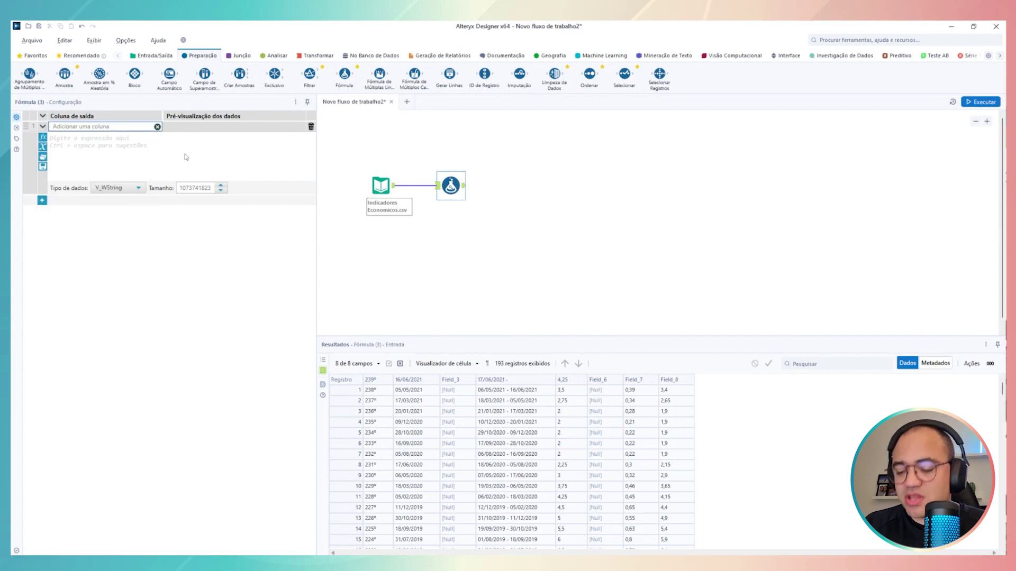
{"action": "type", "text": "Refde"}
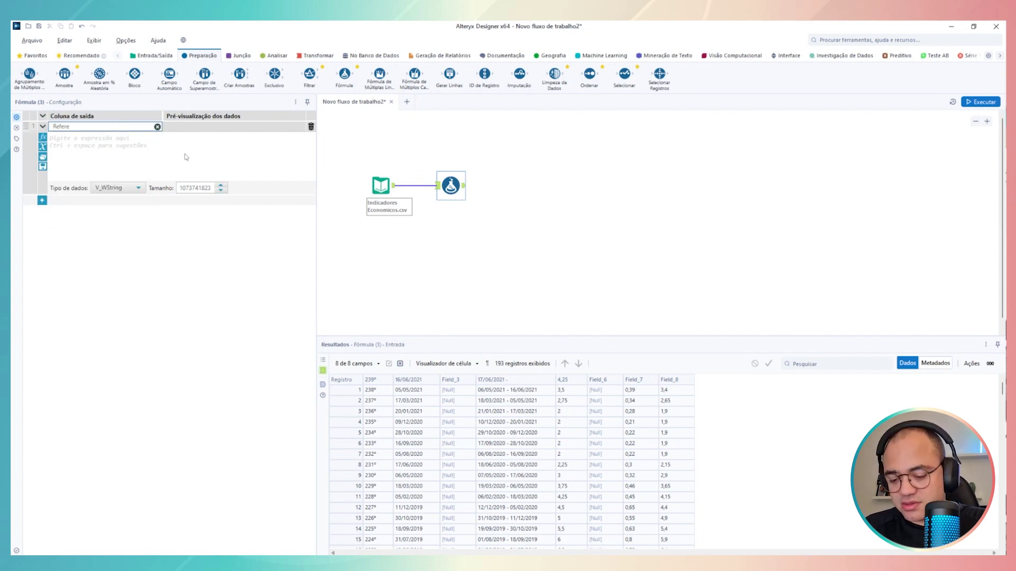
{"action": "left_click", "coordinate": [183, 136]}
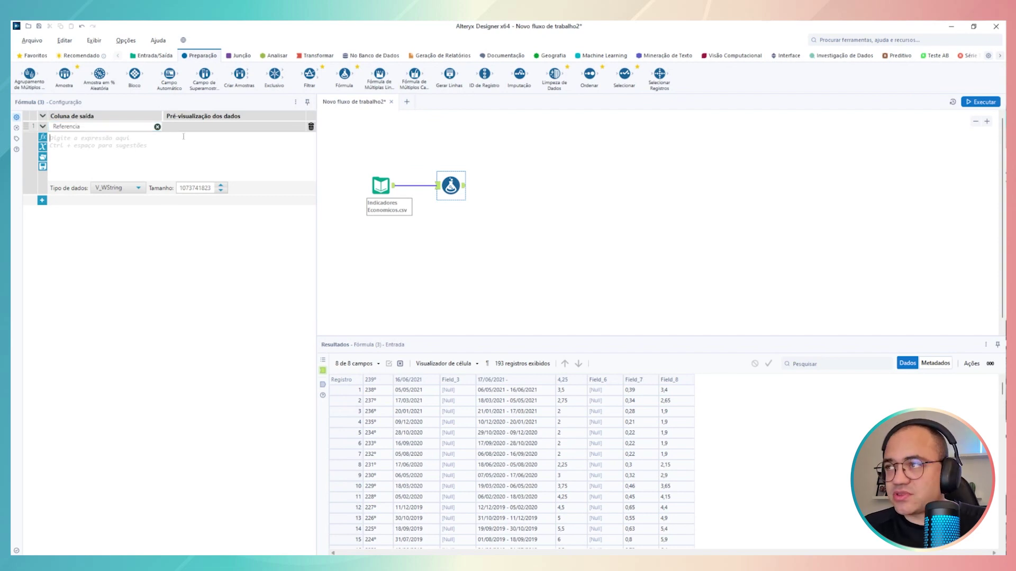
Step: Enter the text 'Primeira versão', in single quotes, as the expression for the Referencia column
{"action": "type", "text": "'"}
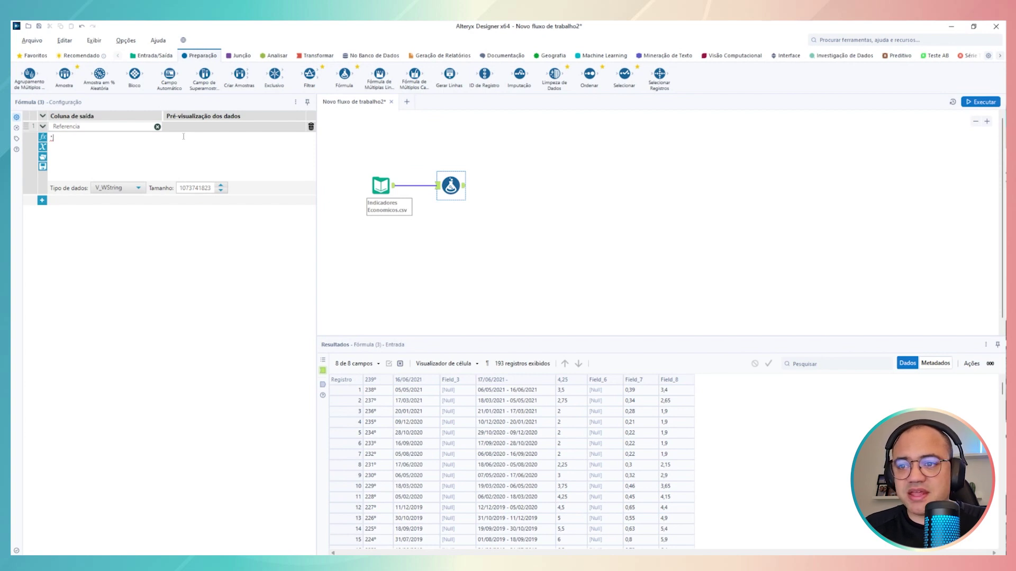
{"action": "type", "text": "Pr"}
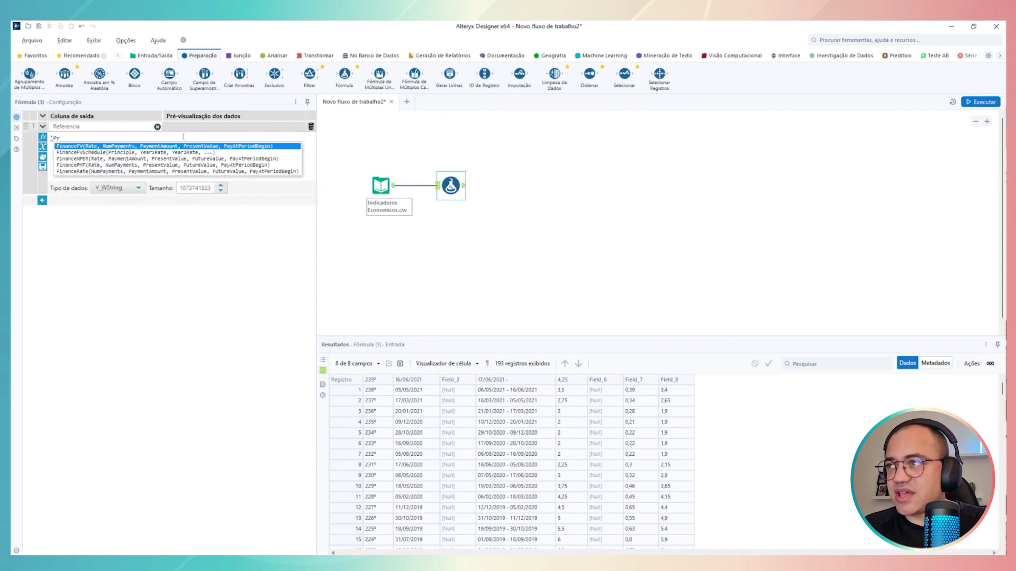
{"action": "type", "text": "imeira"}
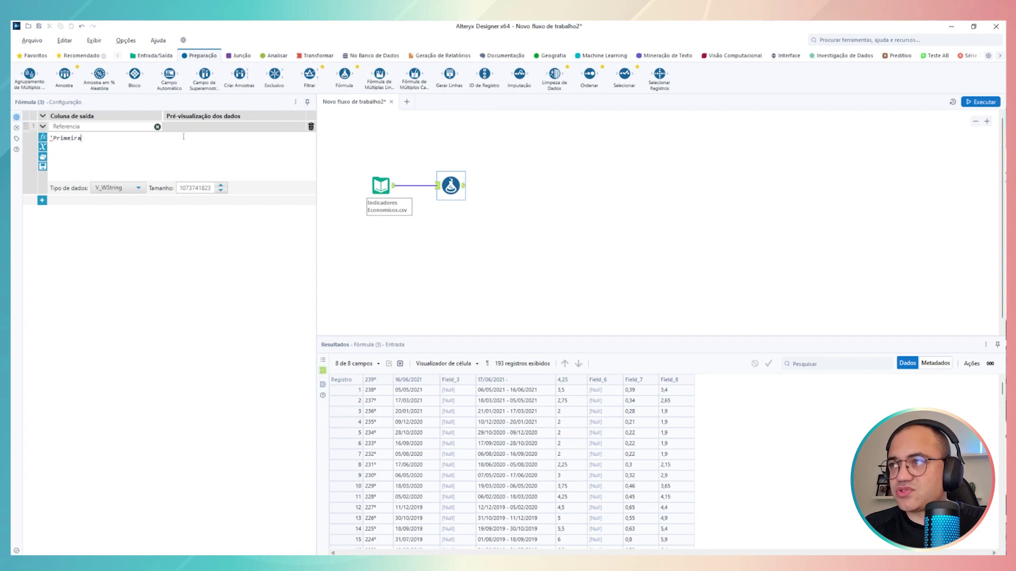
{"action": "type", "text": " v"}
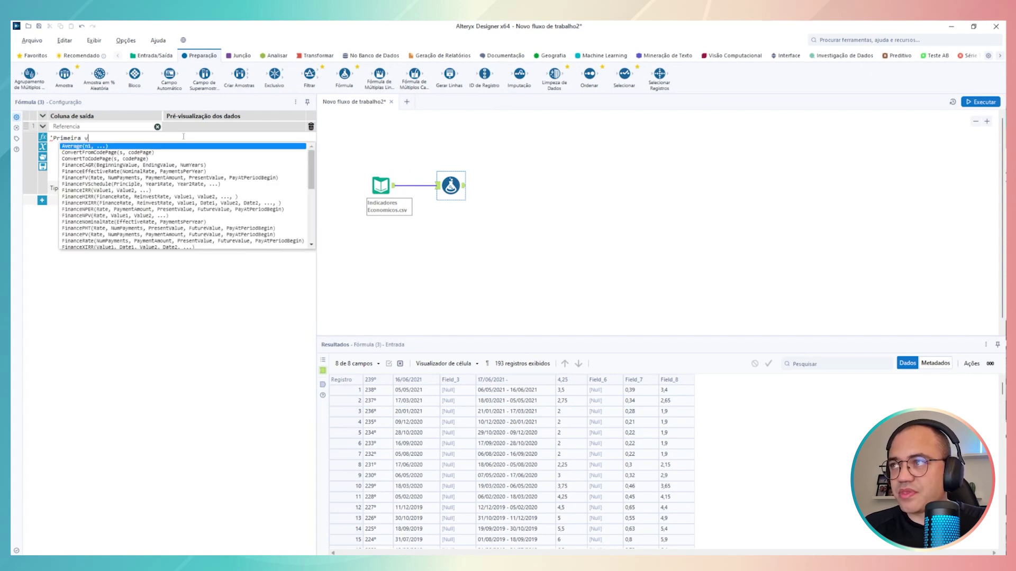
{"action": "type", "text": "ersã"}
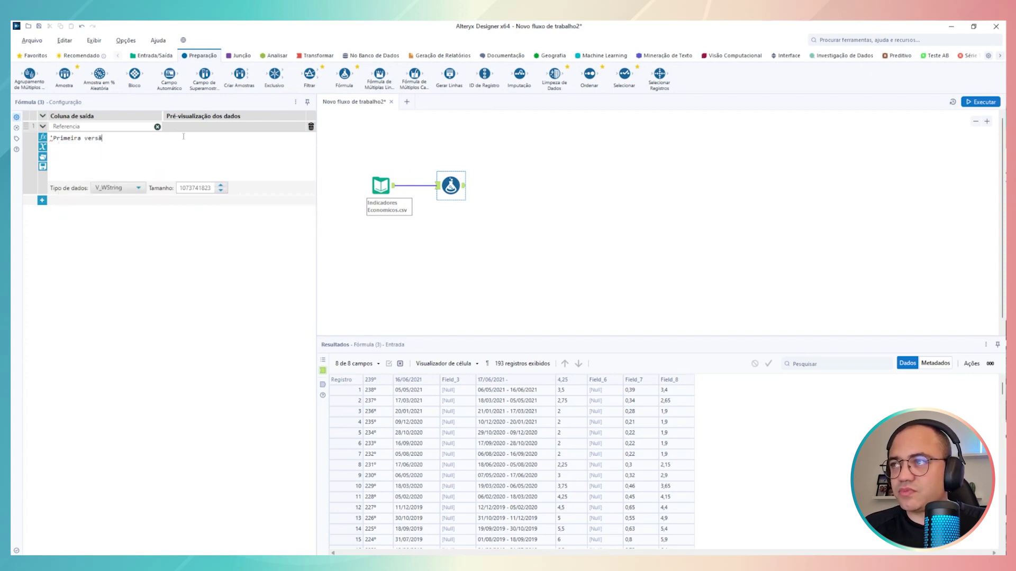
{"action": "type", "text": "o"}
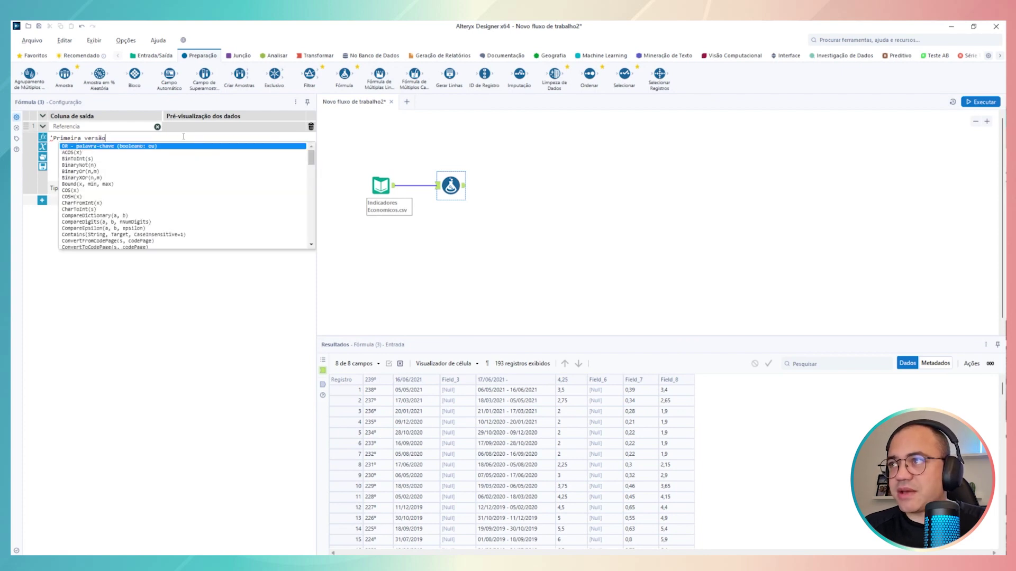
{"action": "type", "text": "'"}
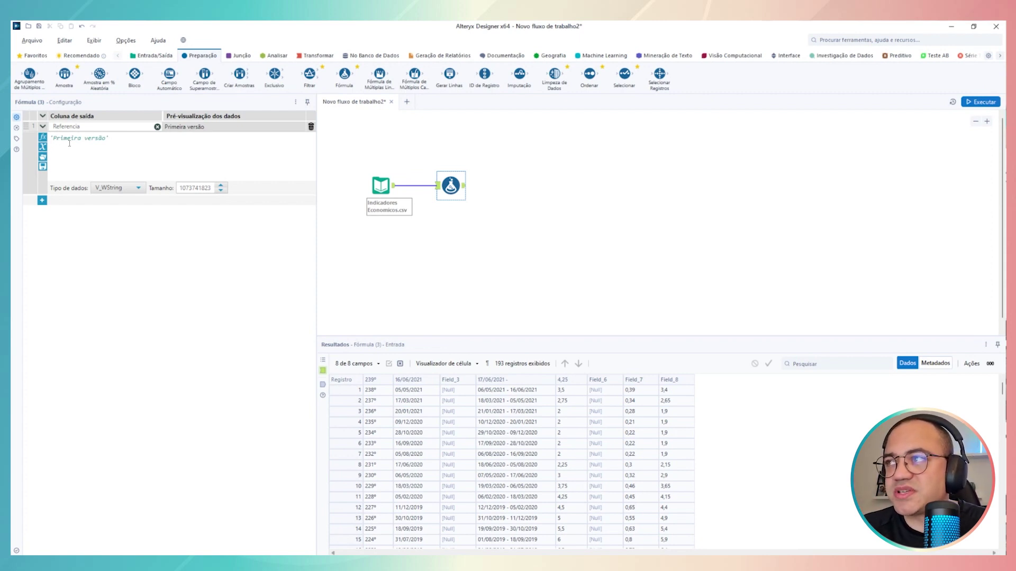
{"action": "left_click_drag", "start_coordinate": [53, 138], "coordinate": [105, 139]}
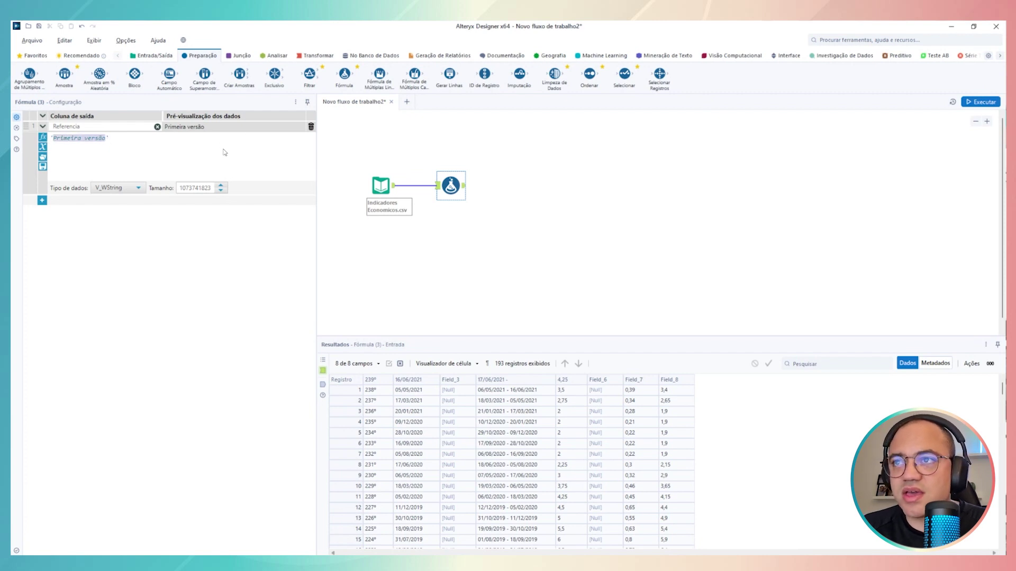
Step: Run the workflow and review the Referencia column in the Formula tool's output records
{"action": "left_click", "coordinate": [998, 103]}
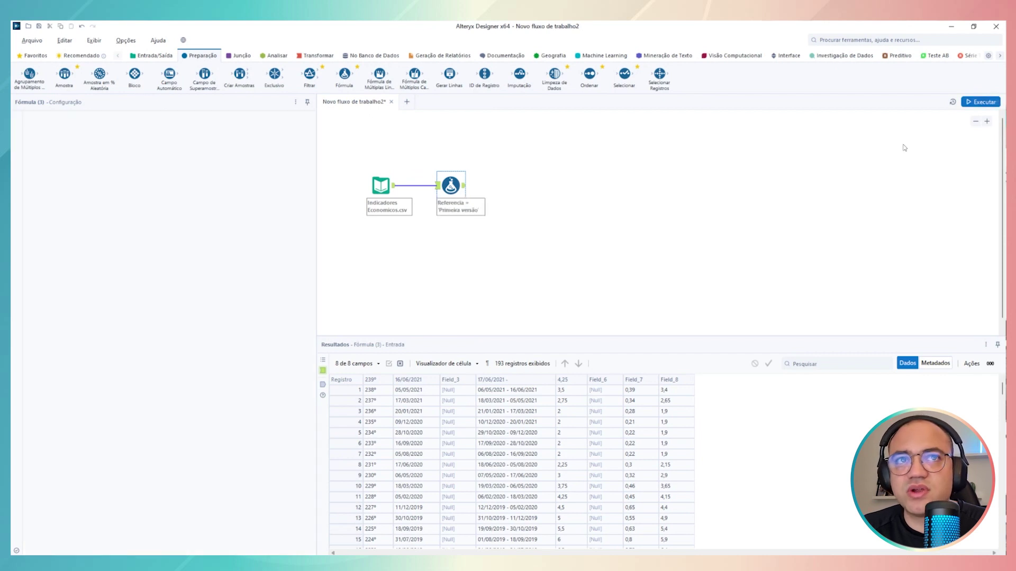
{"action": "left_click", "coordinate": [464, 186]}
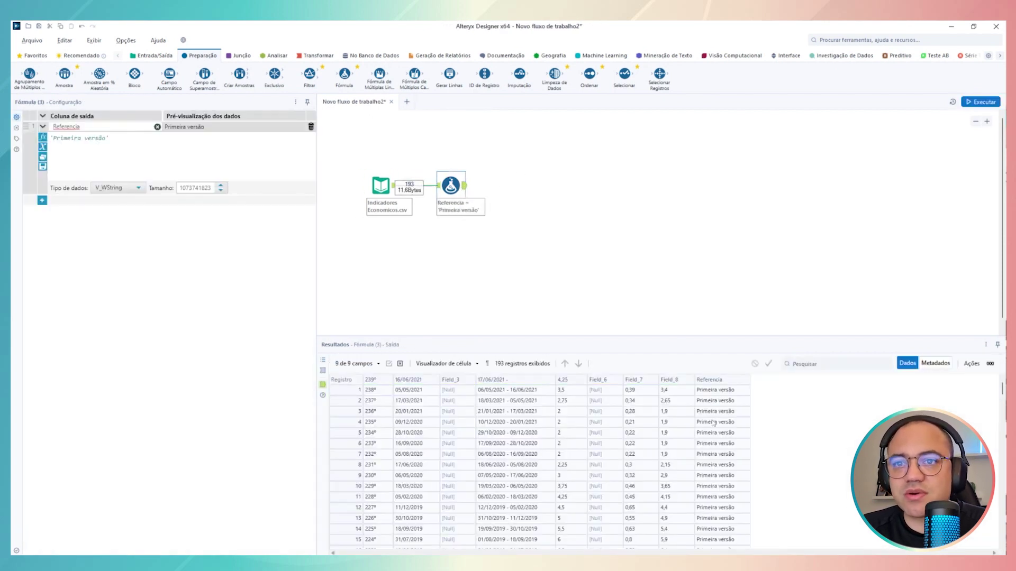
{"action": "scroll", "coordinate": [714, 420], "scroll_direction": "down", "scroll_amount": 20}
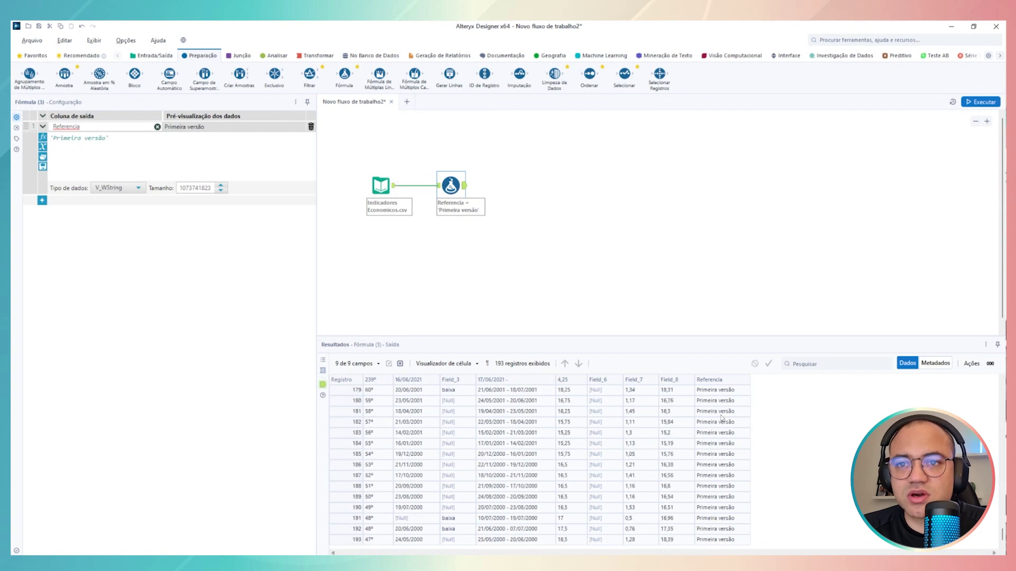
{"action": "scroll", "coordinate": [722, 418], "scroll_direction": "up", "scroll_amount": 20}
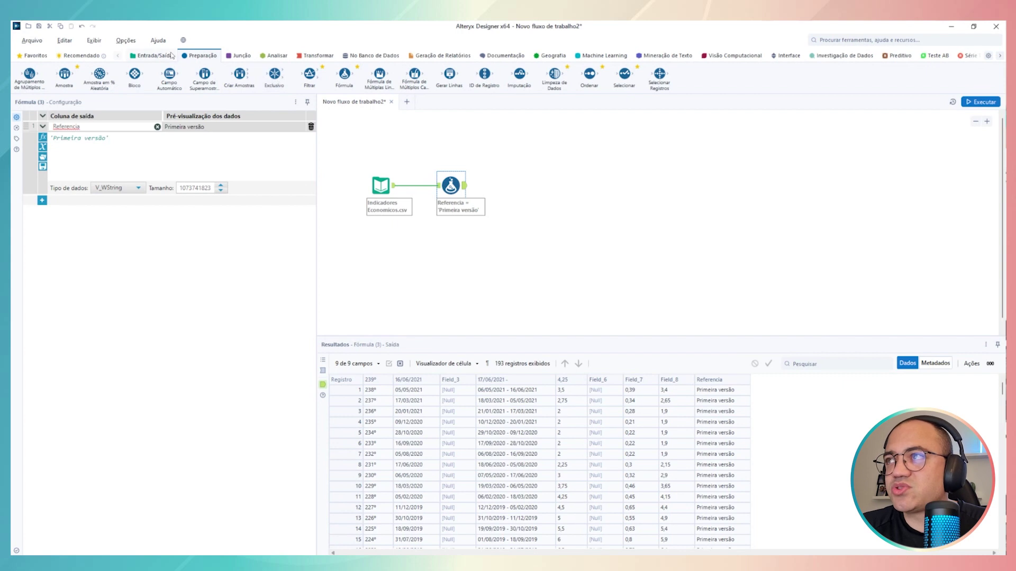
Step: Add an Output Data tool to the canvas, connected after the Formula tool
{"action": "left_click", "coordinate": [172, 56]}
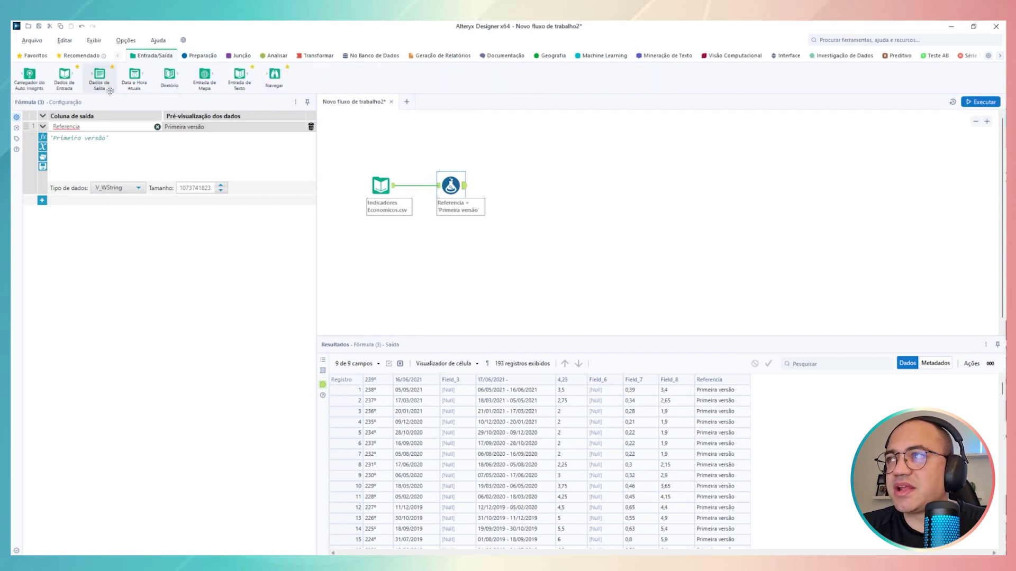
{"action": "left_click_drag", "start_coordinate": [104, 74], "coordinate": [528, 198]}
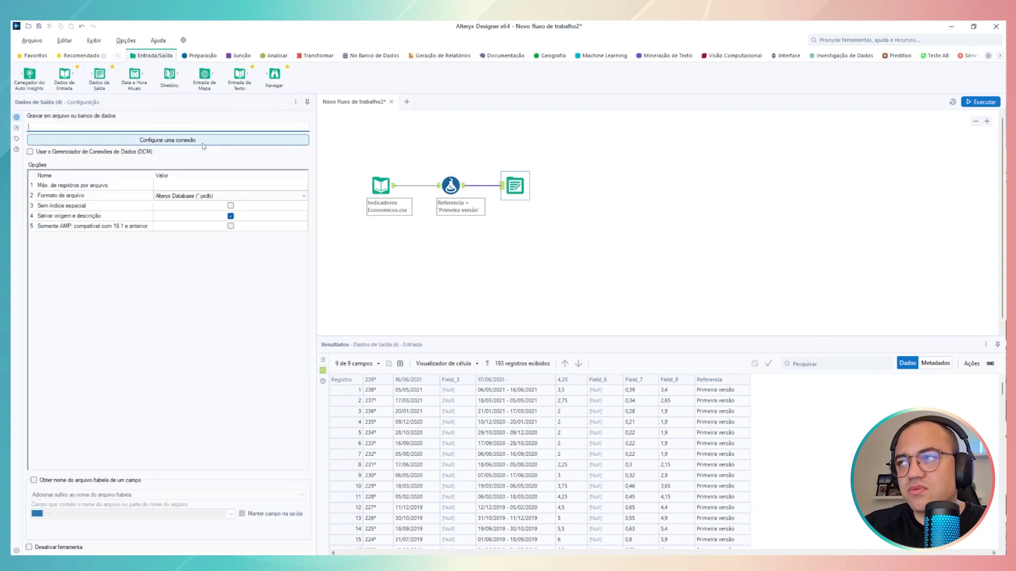
{"action": "left_click_drag", "start_coordinate": [516, 184], "coordinate": [521, 183]}
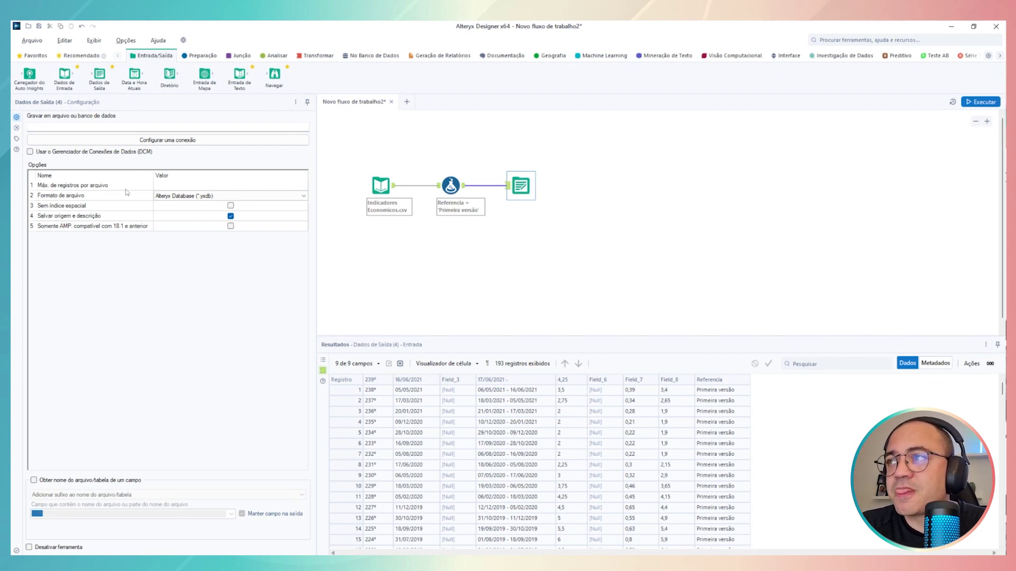
Step: Configure the output connection to write a Microsoft Excel (.xlsx) file named Saida in the Downloads folder
{"action": "left_click", "coordinate": [190, 141]}
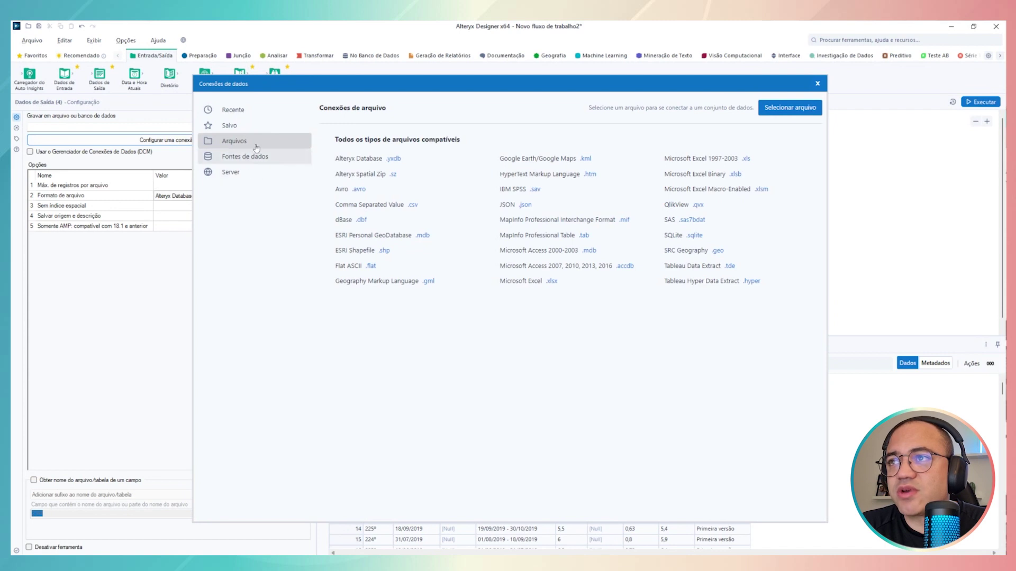
{"action": "left_click", "coordinate": [793, 109]}
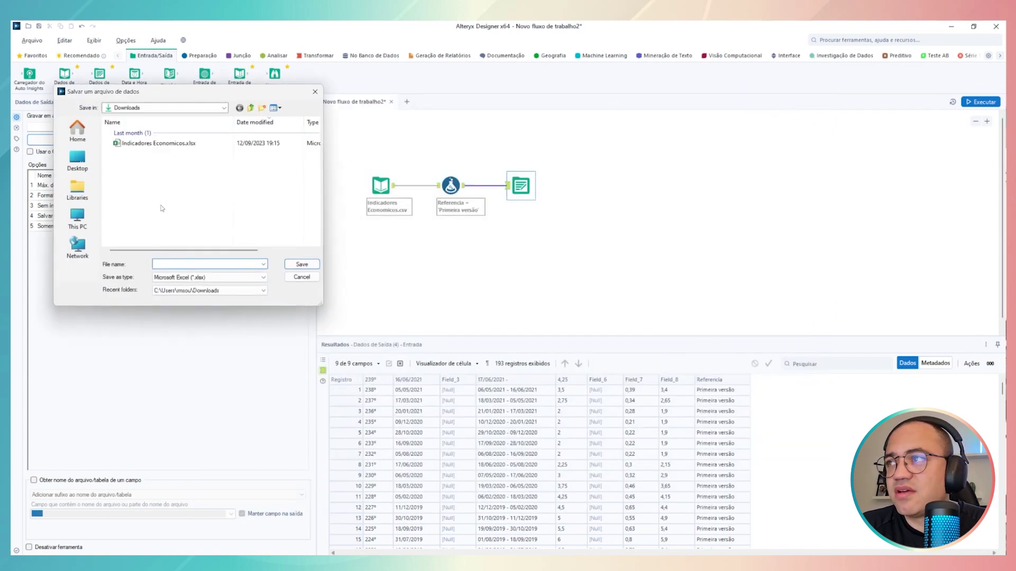
{"action": "type", "text": "Dados"}
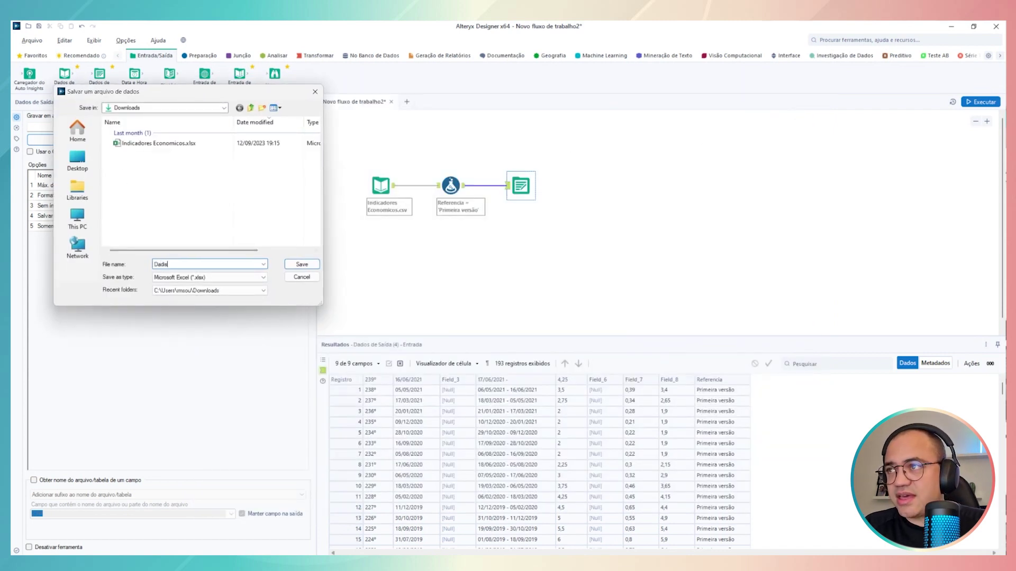
{"action": "key", "text": "BackSpace"}
{"action": "key", "text": "BackSpace"}
{"action": "key", "text": "BackSpace"}
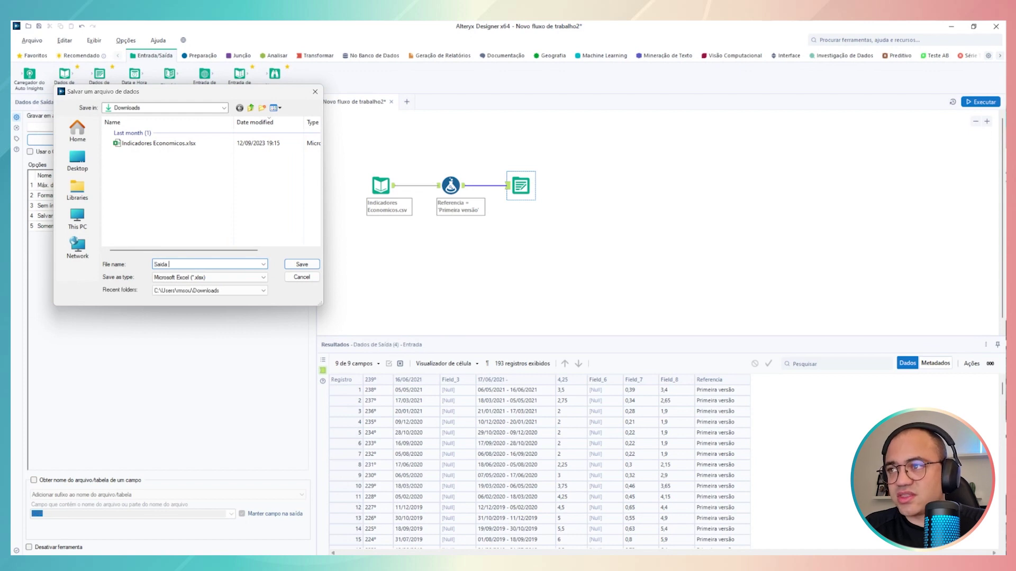
{"action": "left_click", "coordinate": [302, 265]}
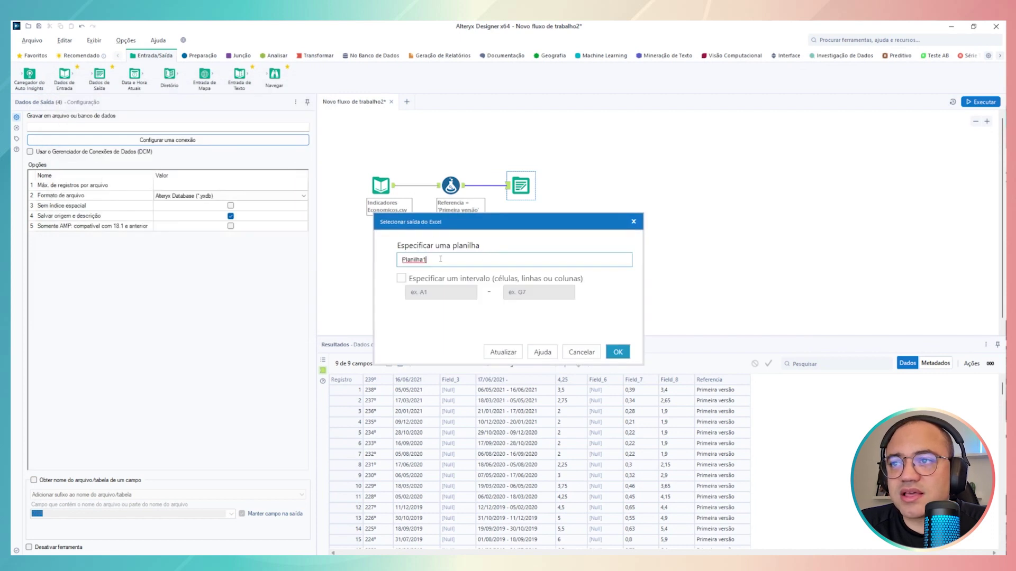
Step: Name the output Excel sheet Saida and confirm the sheet settings
{"action": "type", "text": "Saiud"}
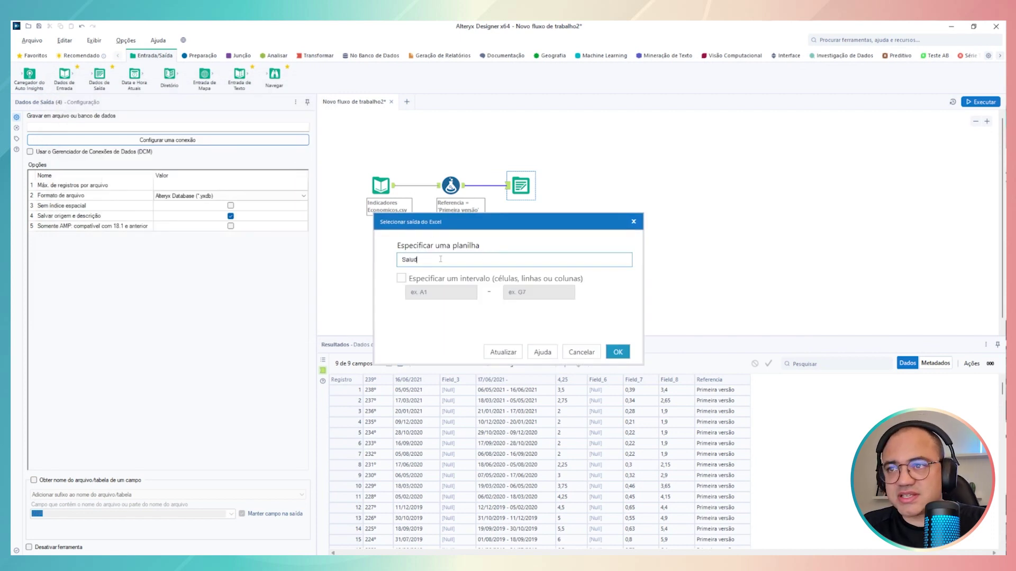
{"action": "type", "text": "aa"}
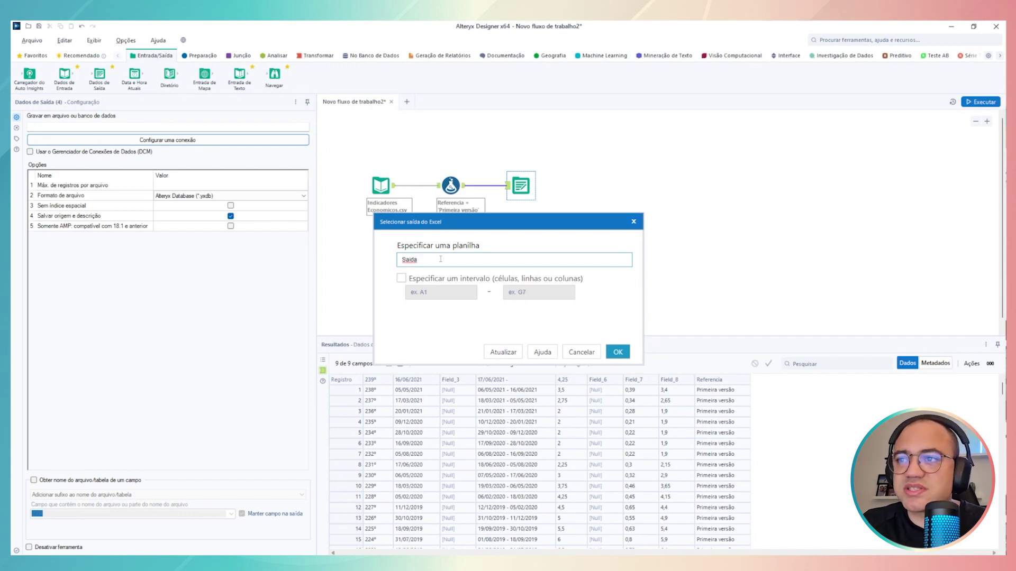
{"action": "left_click", "coordinate": [617, 351]}
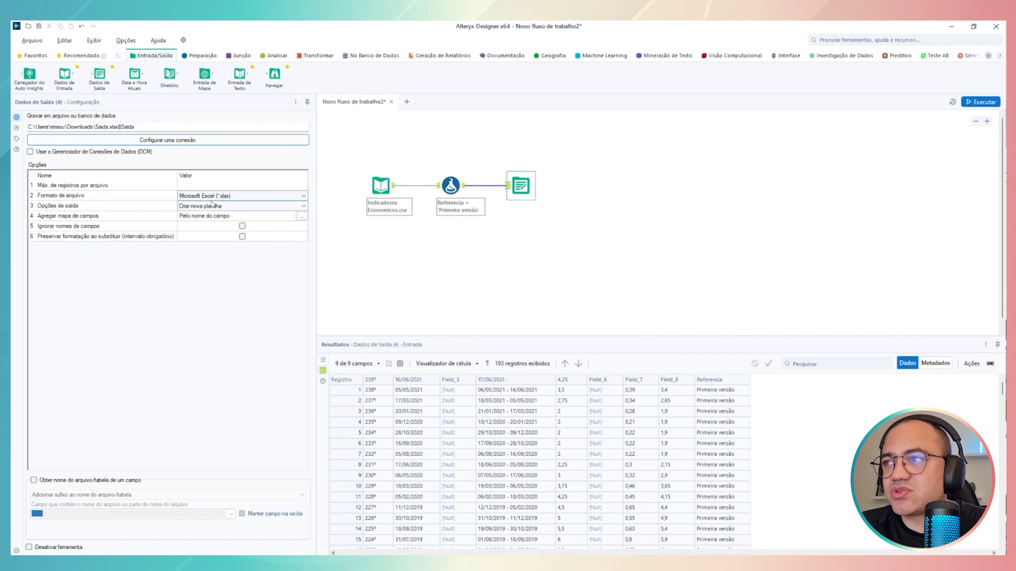
Step: Run the workflow to write the Excel output, and check for Saida.xlsx in the Downloads folder in File Explorer
{"action": "left_click", "coordinate": [979, 103]}
{"action": "left_click", "coordinate": [979, 102]}
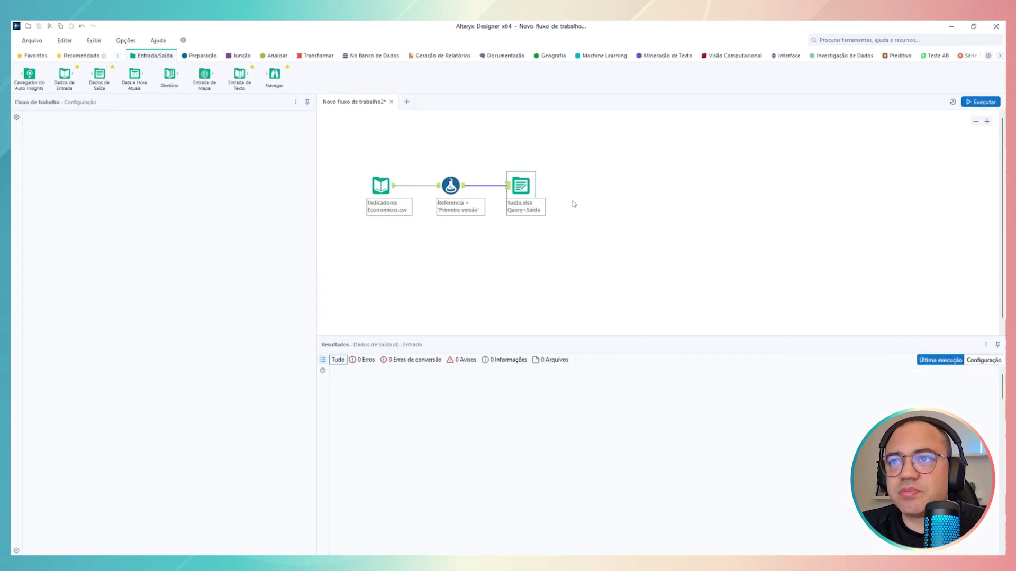
{"action": "key", "text": "alt+Tab"}
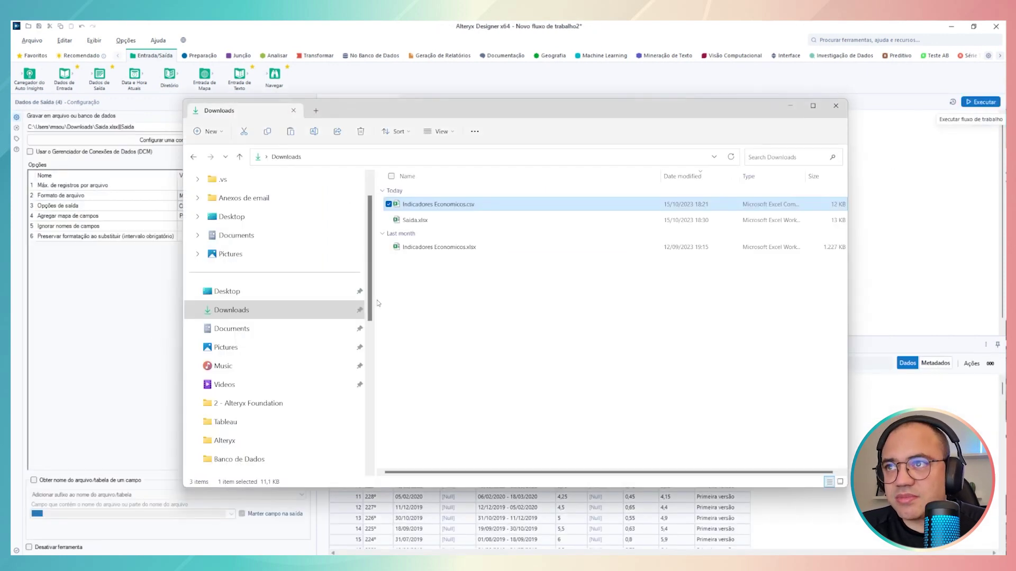
{"action": "left_click", "coordinate": [461, 226]}
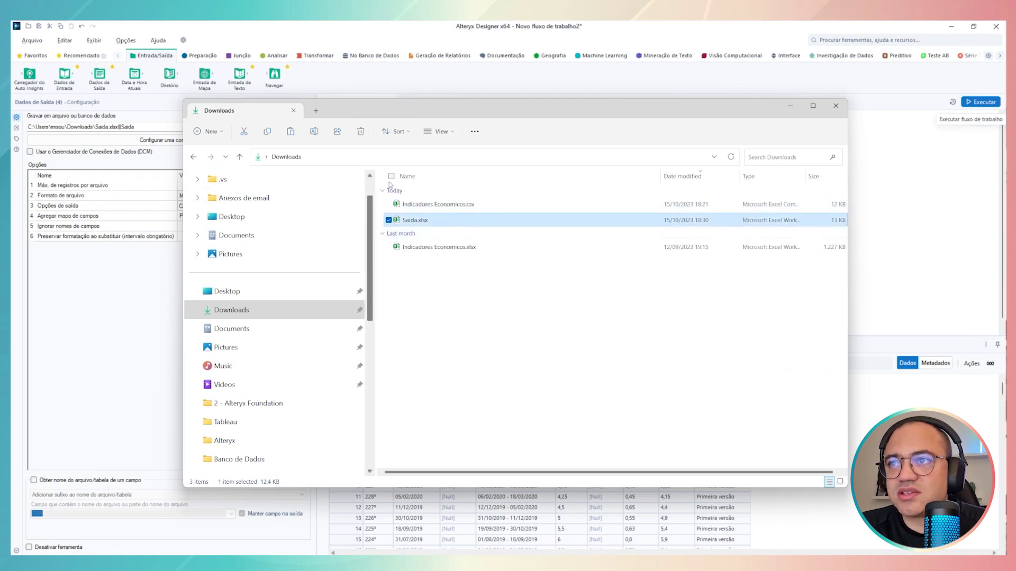
{"action": "left_click_drag", "start_coordinate": [428, 107], "coordinate": [428, 69]}
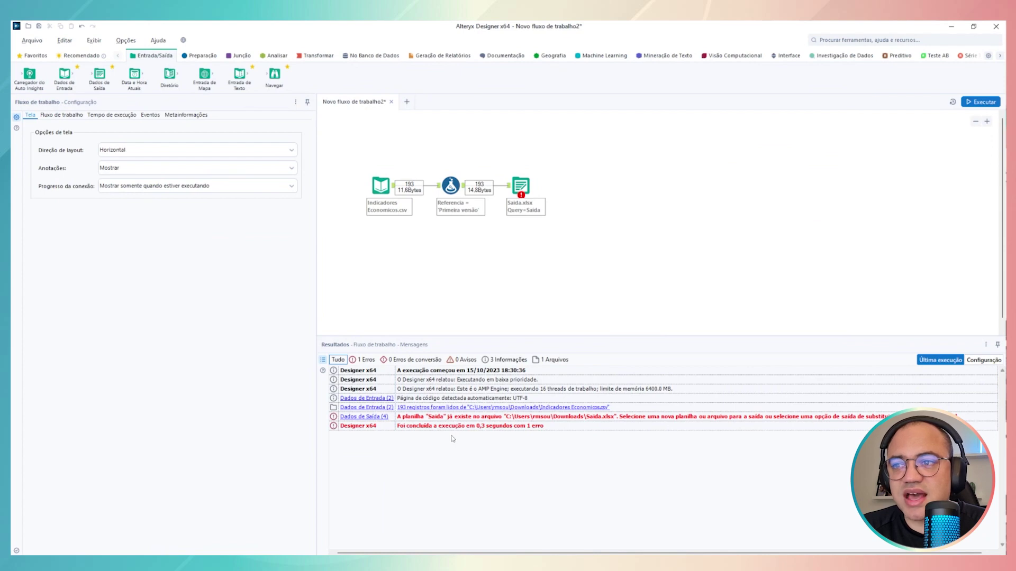
Step: Set the Output Data tool's output option to Substituir planilha ou intervalo and run the workflow
{"action": "left_click", "coordinate": [520, 185]}
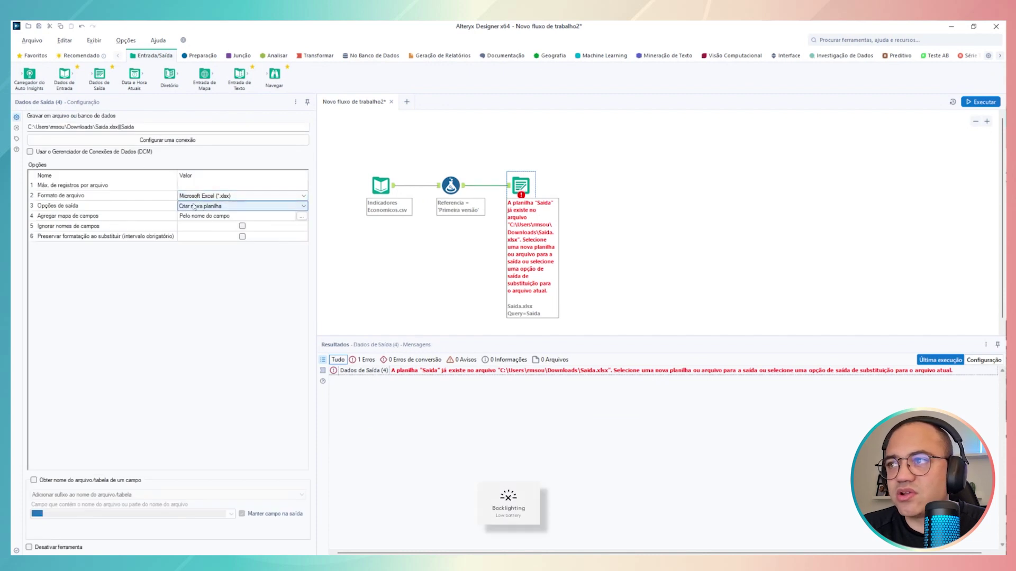
{"action": "left_click", "coordinate": [198, 209]}
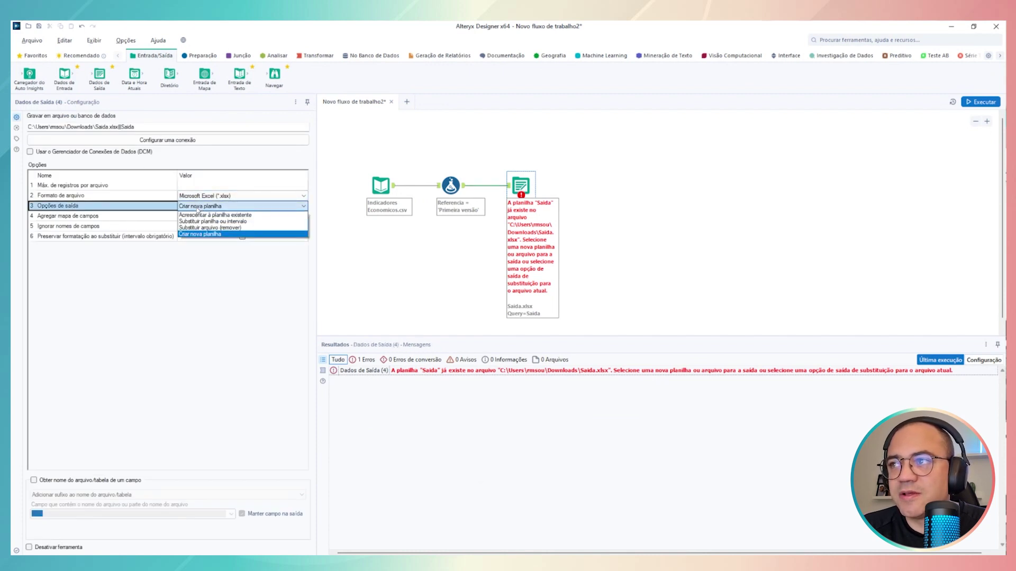
{"action": "left_click", "coordinate": [198, 209]}
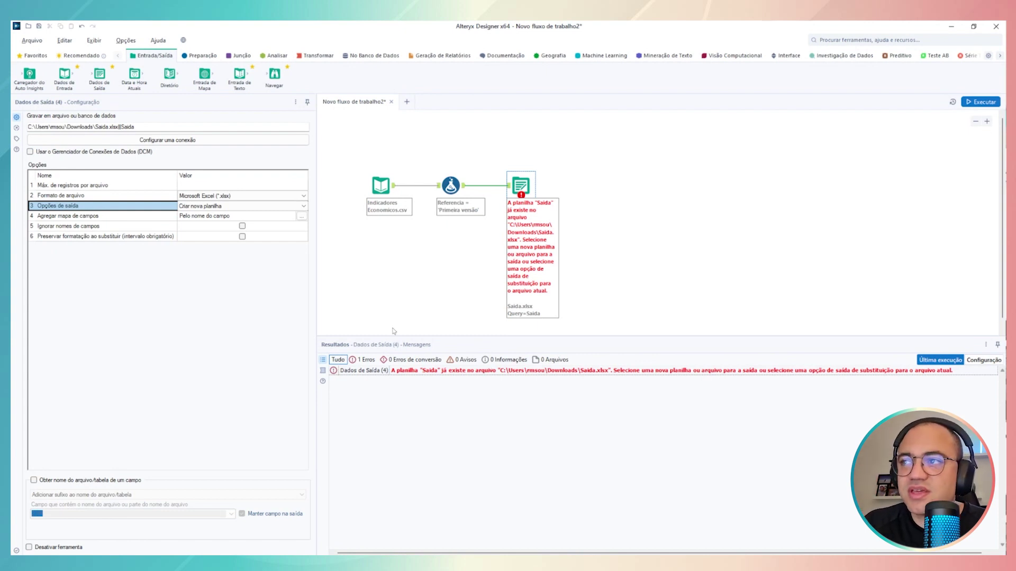
{"action": "left_click", "coordinate": [205, 211]}
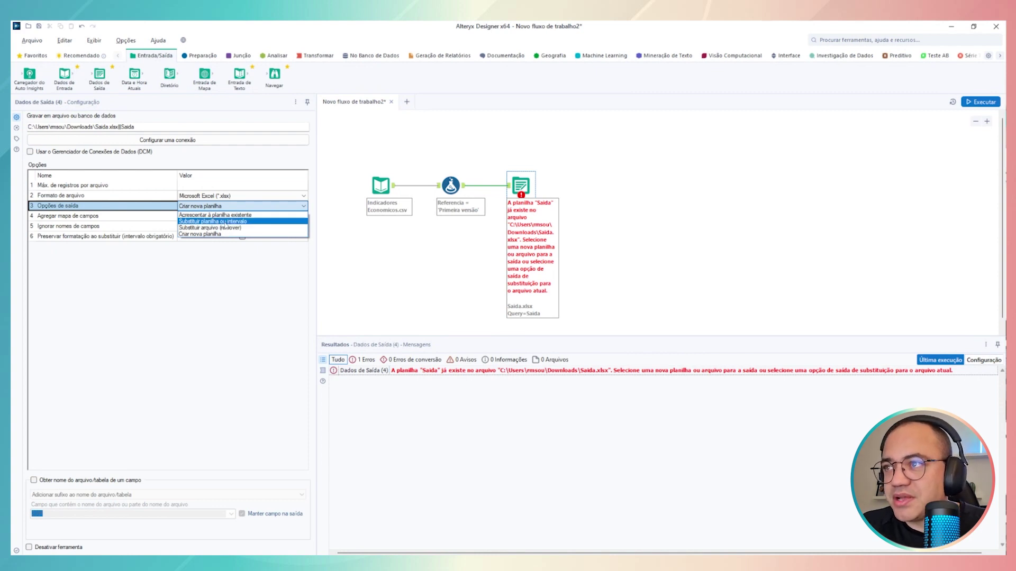
{"action": "left_click", "coordinate": [226, 222]}
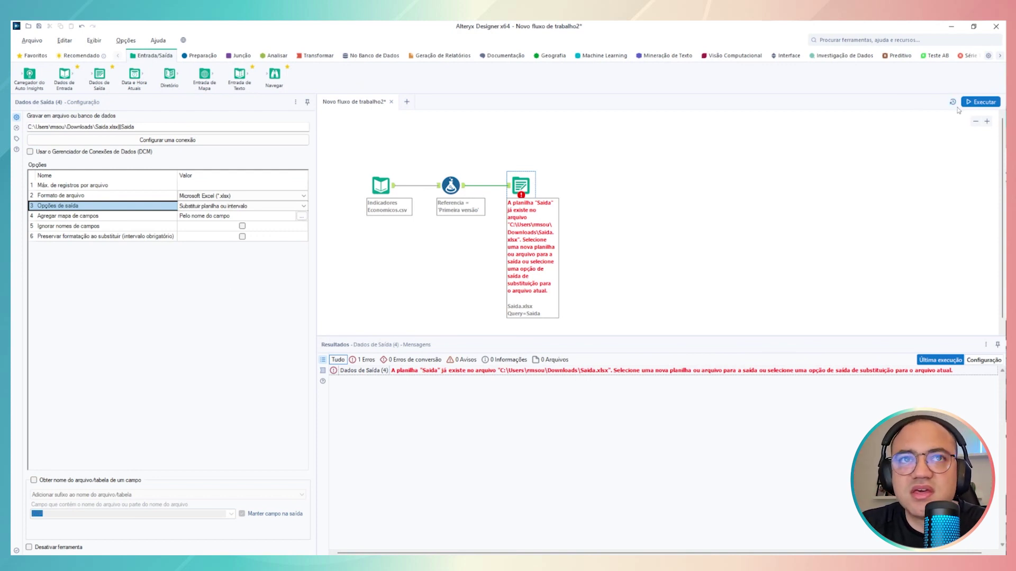
{"action": "left_click", "coordinate": [981, 101]}
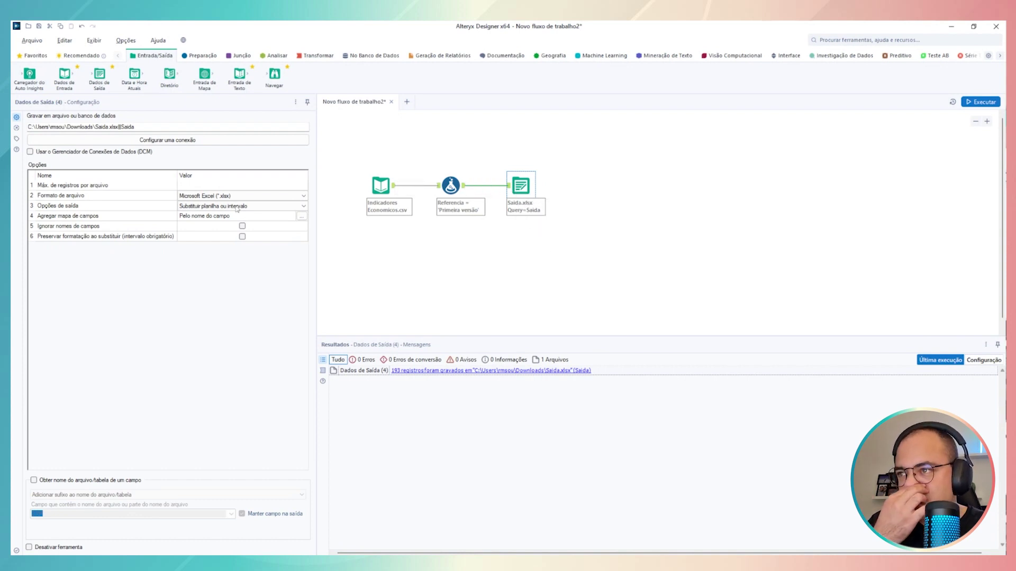
{"action": "left_click", "coordinate": [210, 207]}
{"action": "left_click", "coordinate": [244, 313]}
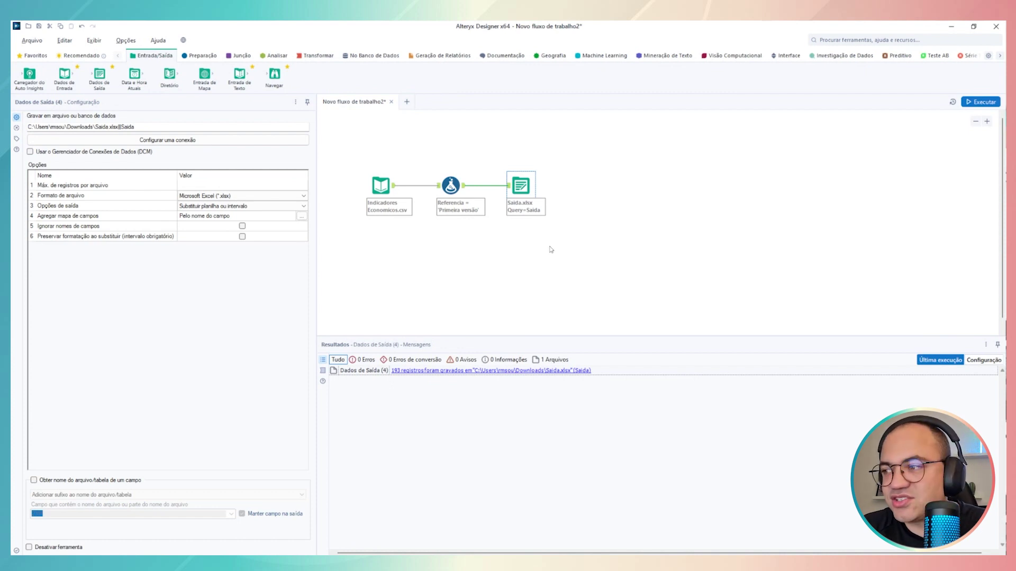
Step: Enable taking the output file/table name from a field, and display the data entering the Output Data tool
{"action": "left_click", "coordinate": [35, 481]}
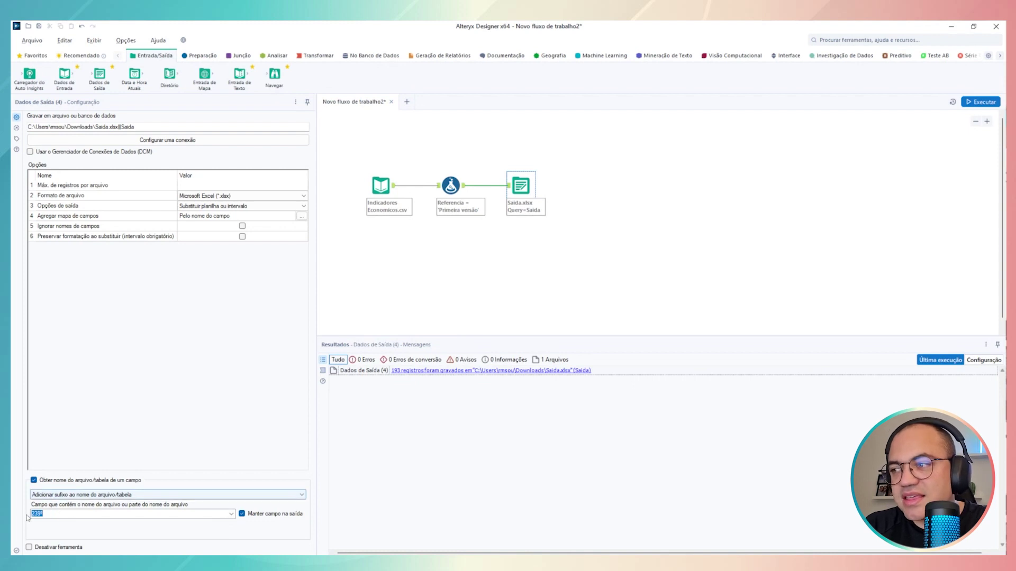
{"action": "left_click", "coordinate": [86, 496]}
{"action": "left_click", "coordinate": [85, 499]}
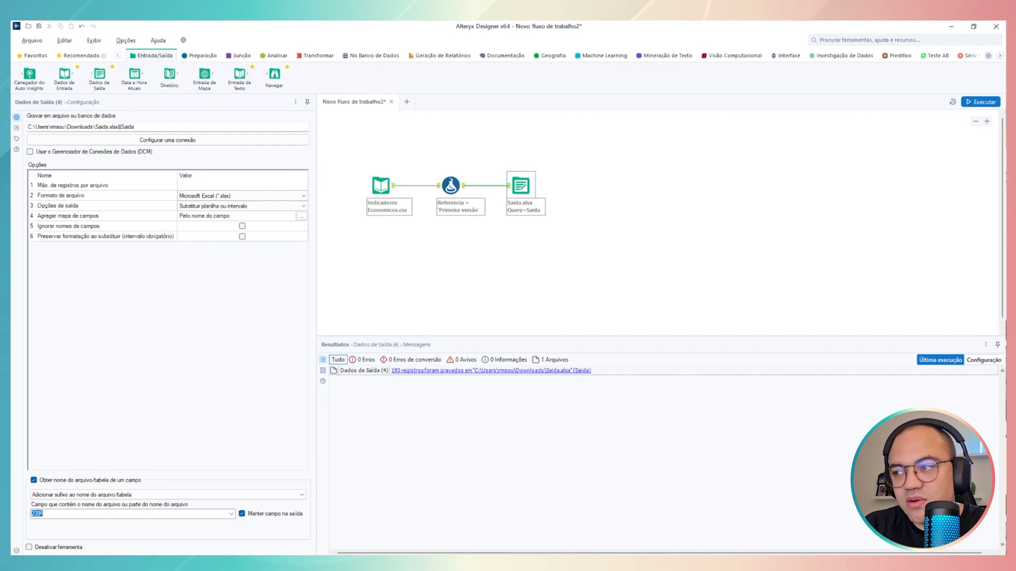
{"action": "left_click", "coordinate": [509, 187]}
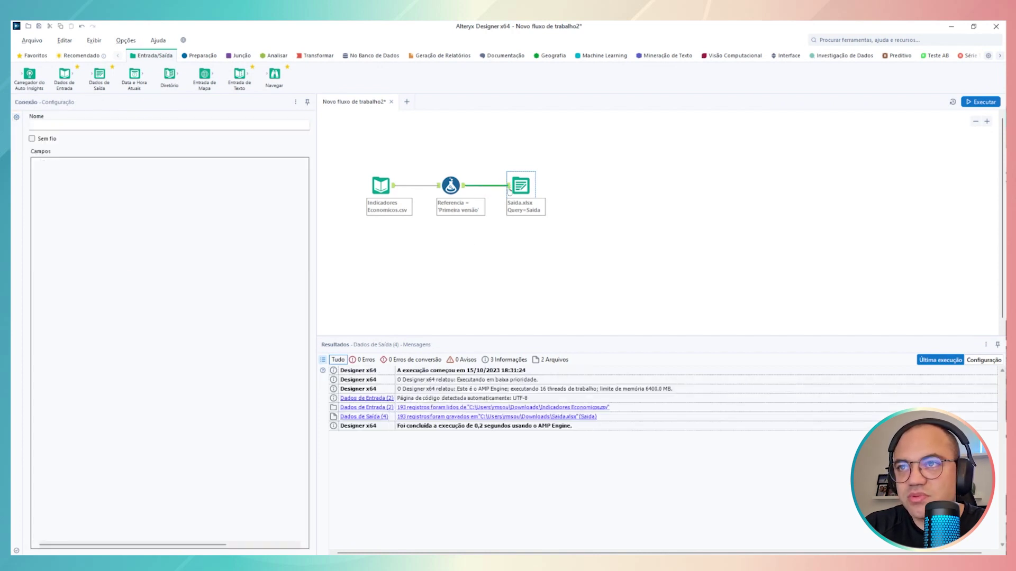
{"action": "left_click", "coordinate": [511, 187]}
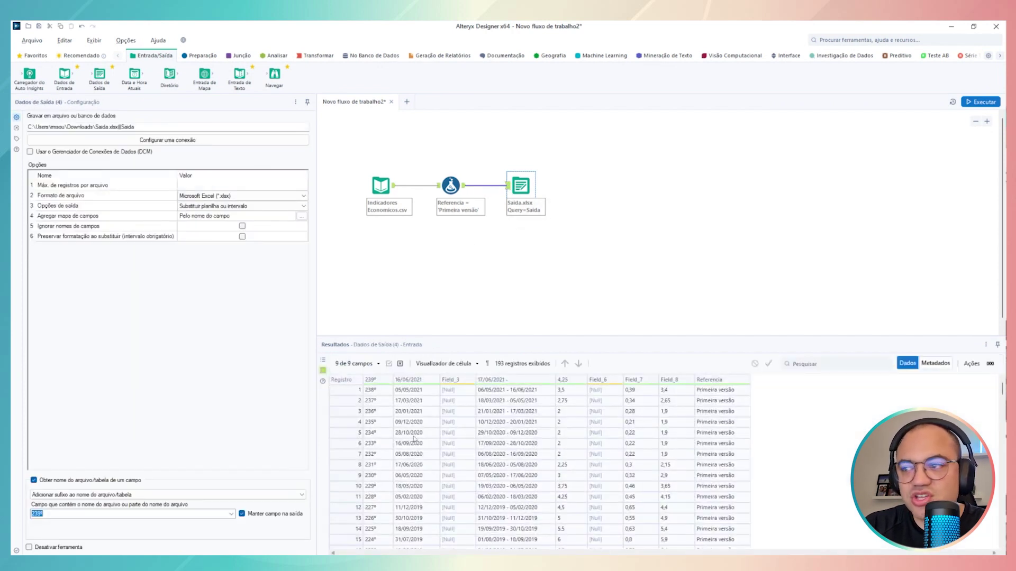
Step: Use Referencia as the field for the name suffix, exclude it from the output, and run the workflow
{"action": "left_click", "coordinate": [231, 514]}
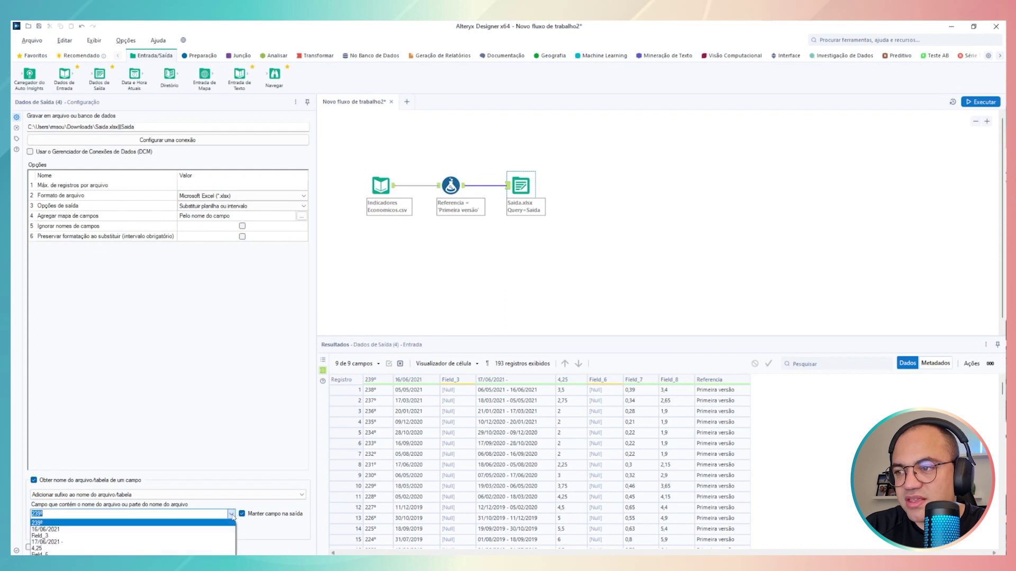
{"action": "left_click", "coordinate": [106, 570]}
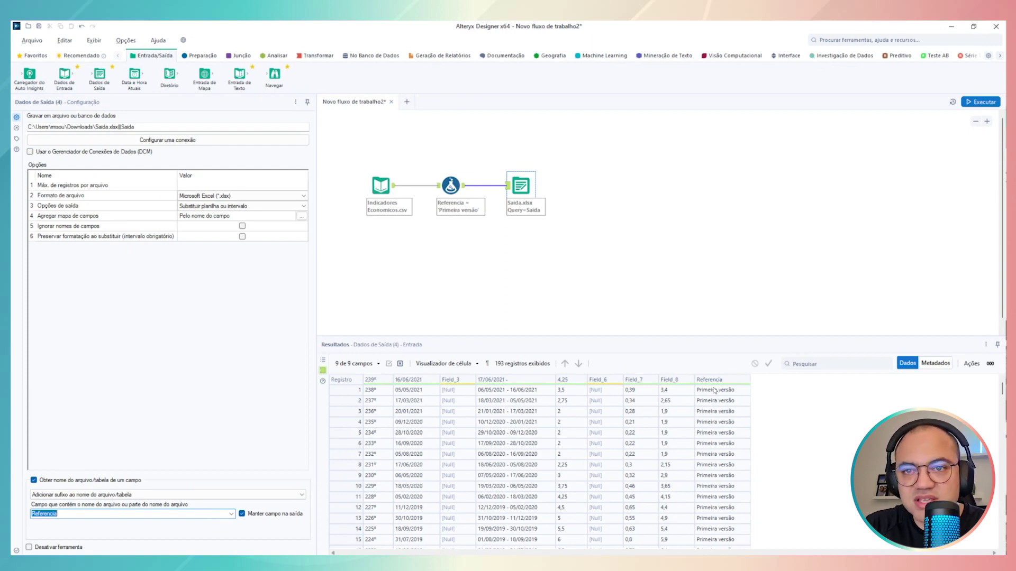
{"action": "left_click", "coordinate": [242, 514]}
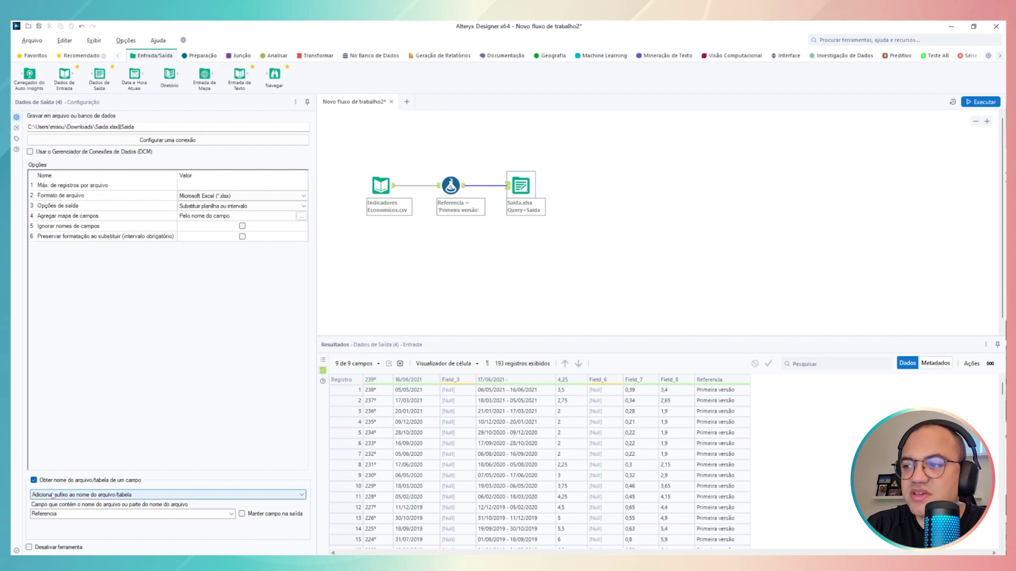
{"action": "left_click", "coordinate": [978, 102]}
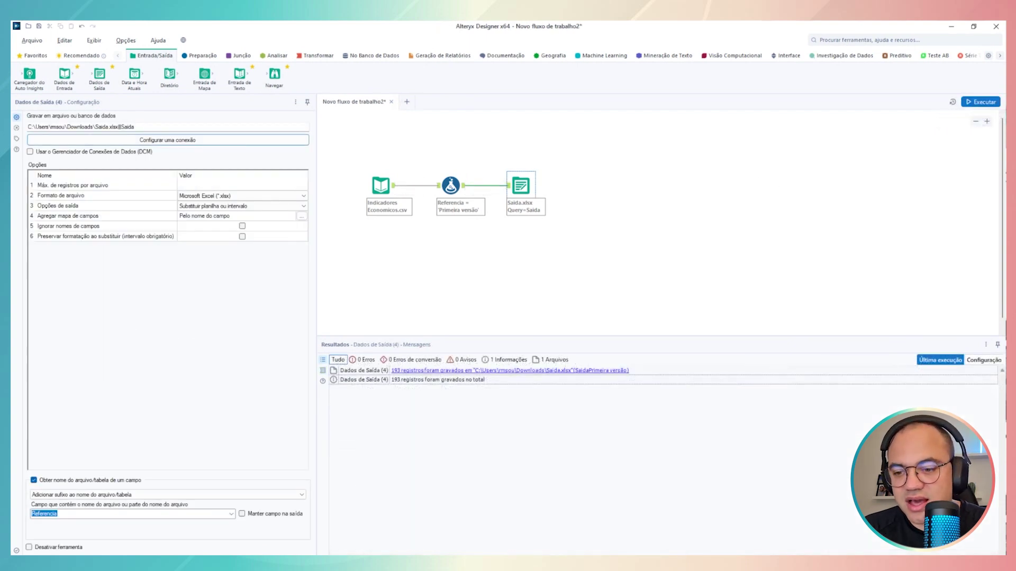
Step: Open Saida.xlsx from the Downloads folder in File Explorer and inspect column I on the SaidaPrimeira versão and Saida sheets
{"action": "key", "text": "alt+Tab"}
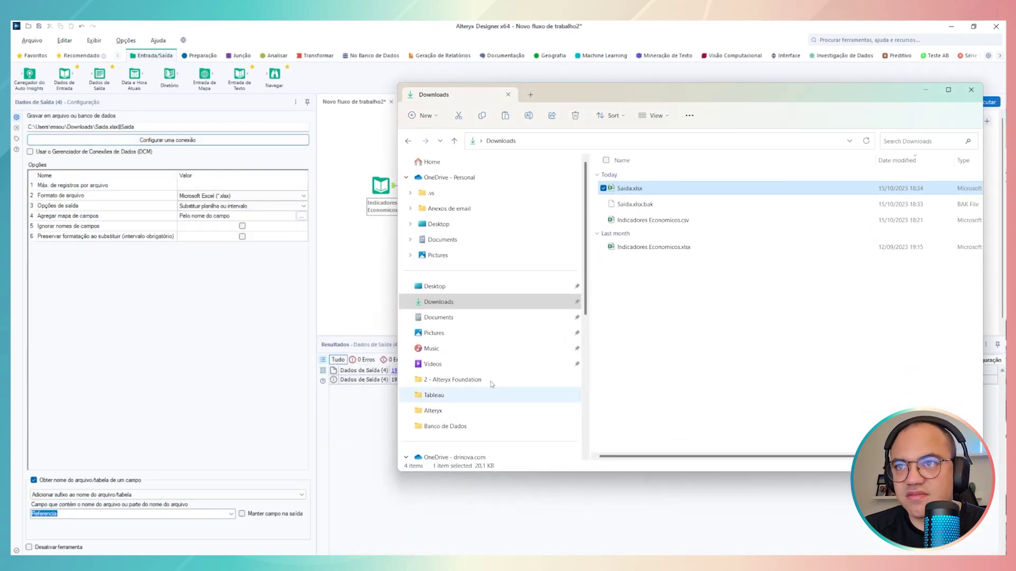
{"action": "double_click", "coordinate": [629, 189]}
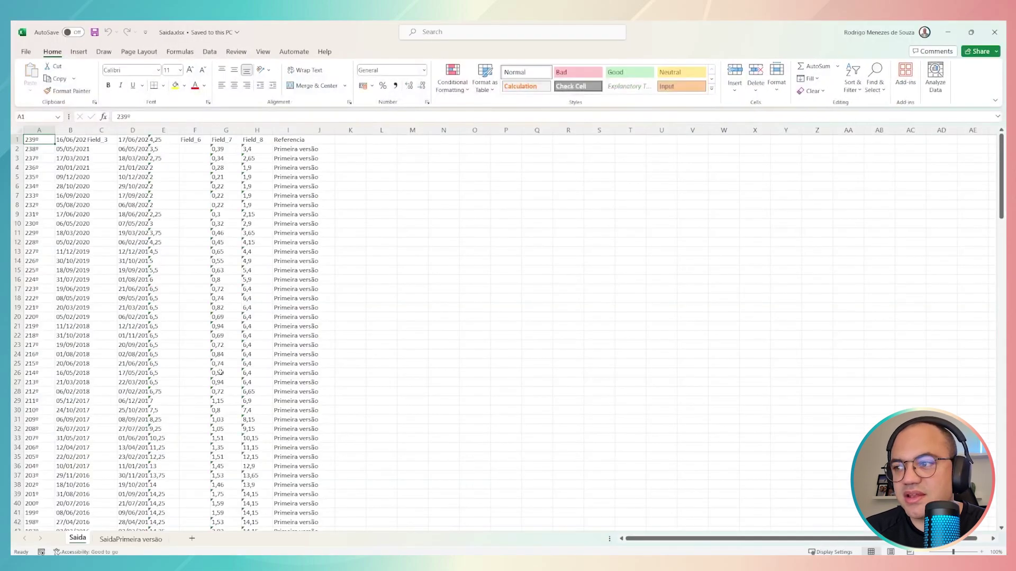
{"action": "left_click", "coordinate": [110, 539]}
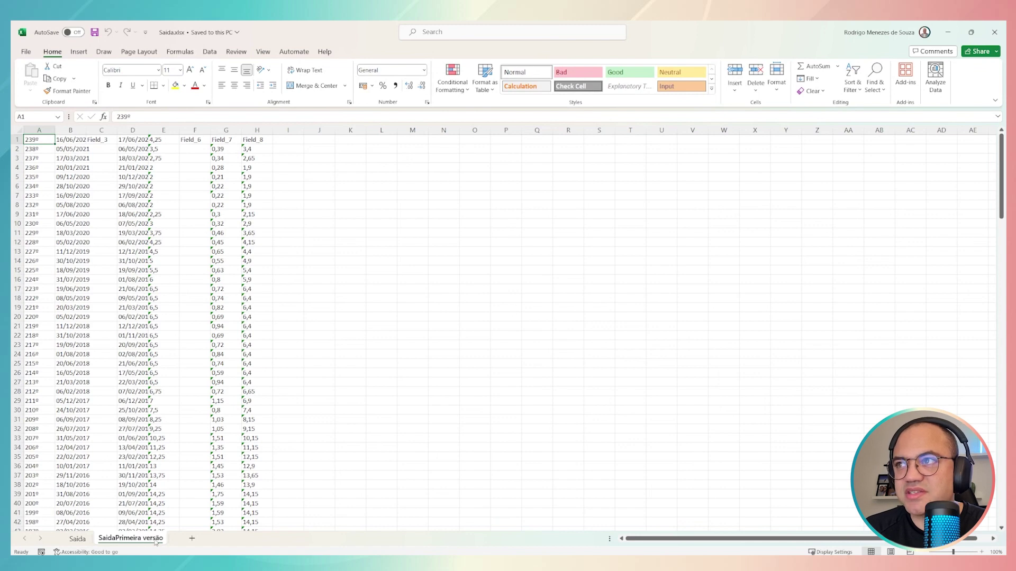
{"action": "left_click", "coordinate": [296, 151]}
{"action": "left_click_drag", "start_coordinate": [296, 152], "coordinate": [289, 349]}
{"action": "left_click", "coordinate": [78, 539]}
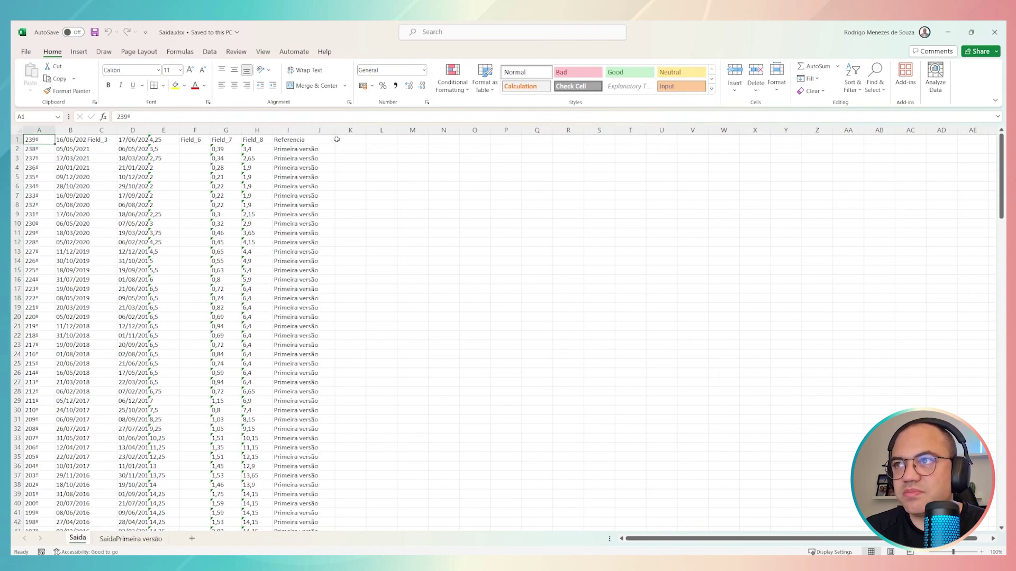
{"action": "left_click_drag", "start_coordinate": [290, 150], "coordinate": [294, 290]}
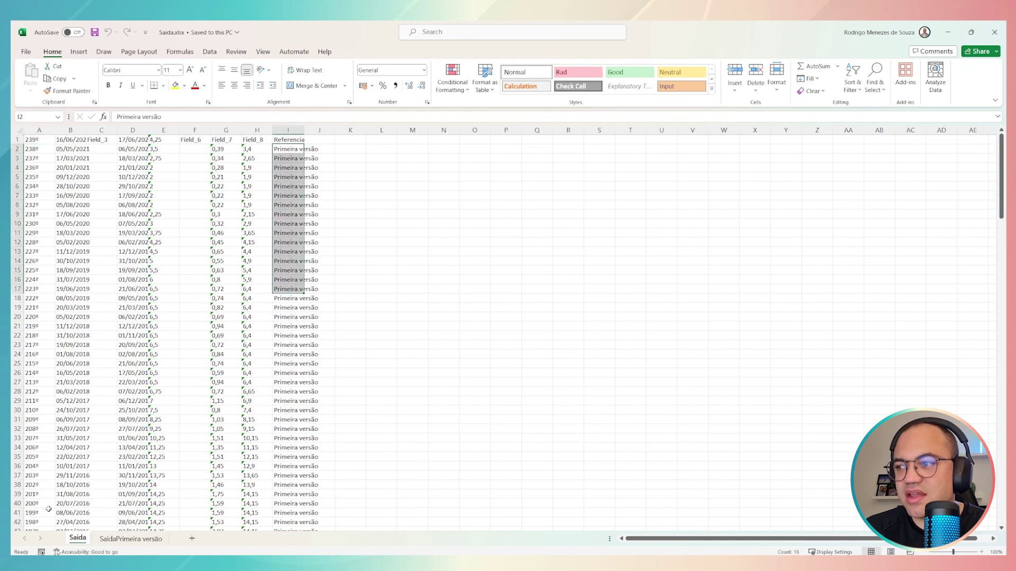
Step: Compare the Saida and SaidaPrimeira versão sheets, checking the sheet names and whether the Referencia column is present
{"action": "left_click", "coordinate": [107, 540]}
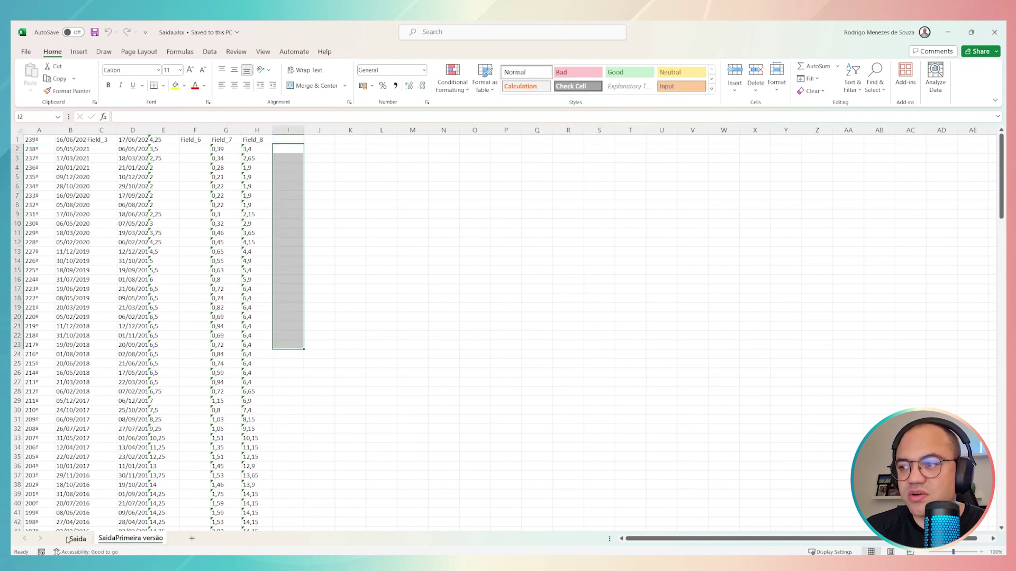
{"action": "left_click", "coordinate": [80, 540]}
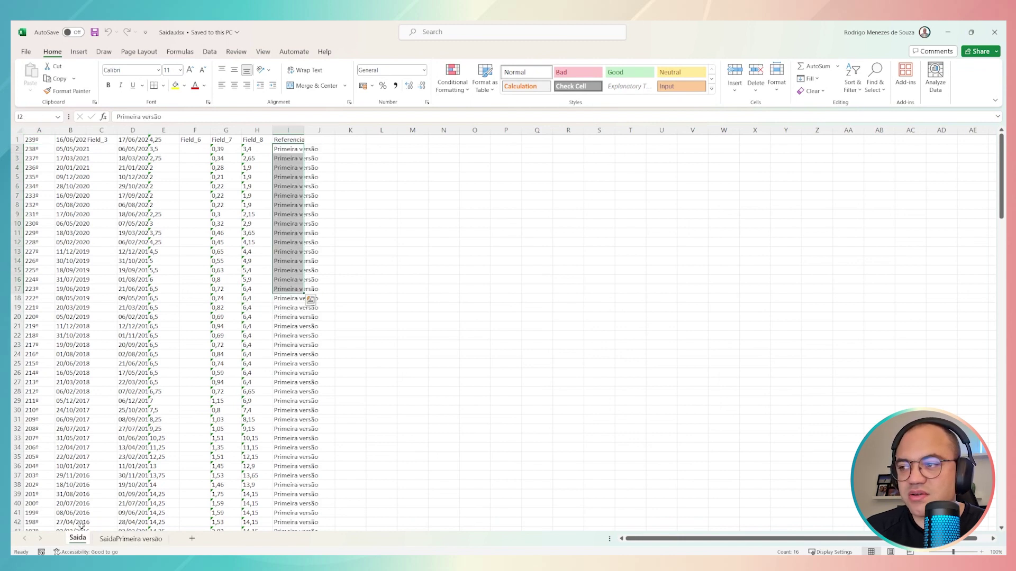
{"action": "left_click", "coordinate": [106, 539]}
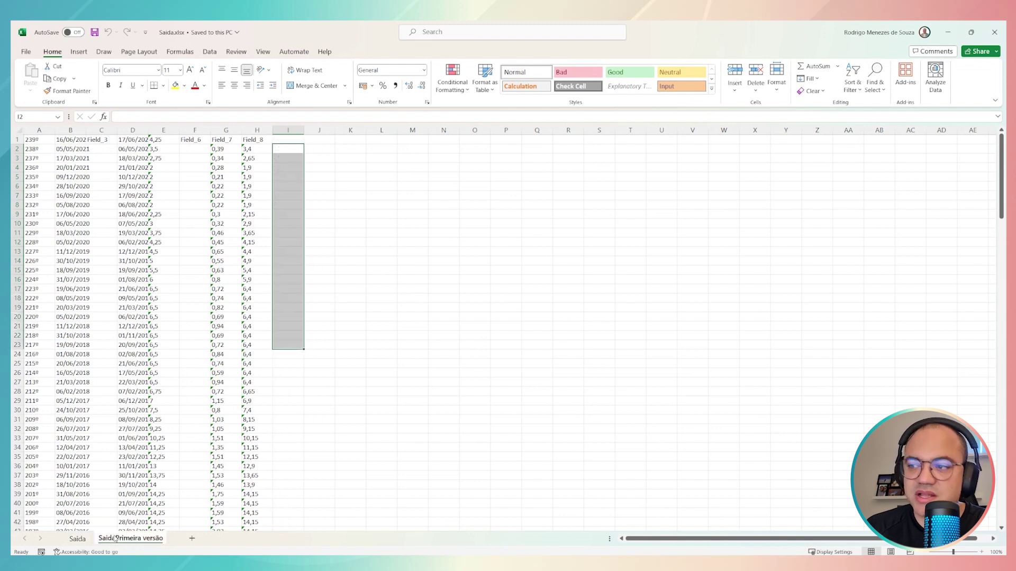
{"action": "left_click", "coordinate": [79, 539]}
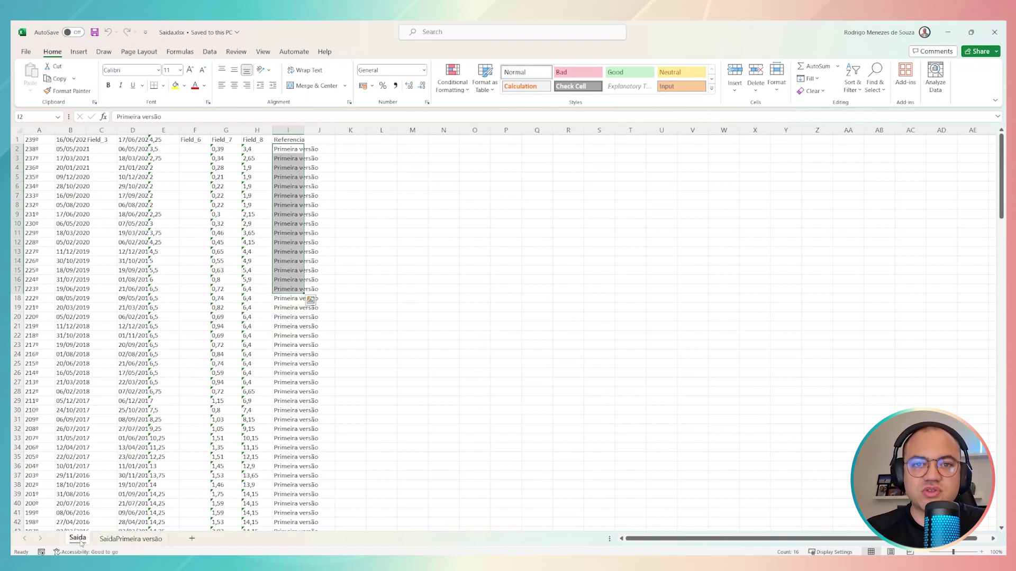
{"action": "left_click", "coordinate": [107, 540]}
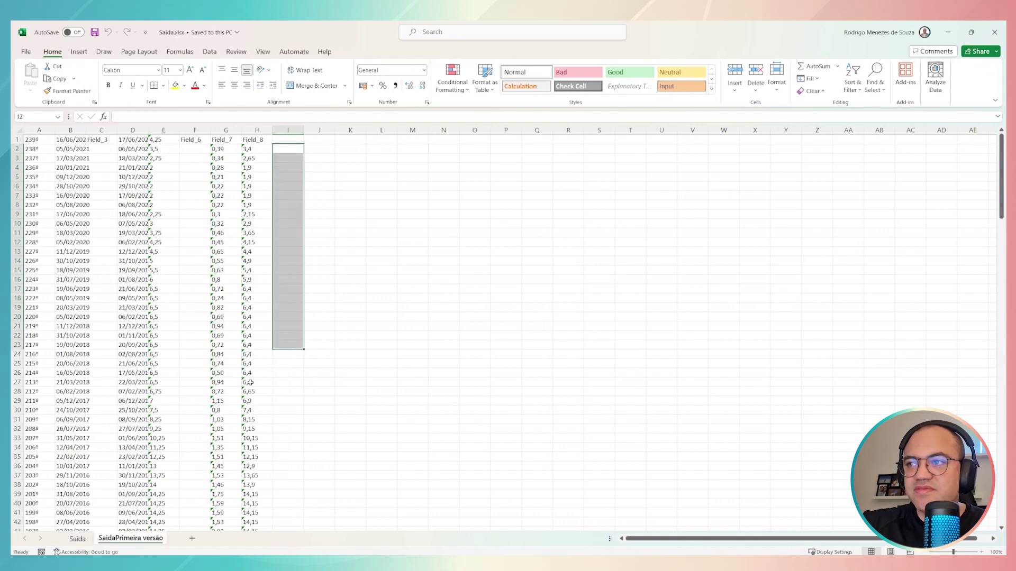
{"action": "left_click", "coordinate": [78, 540]}
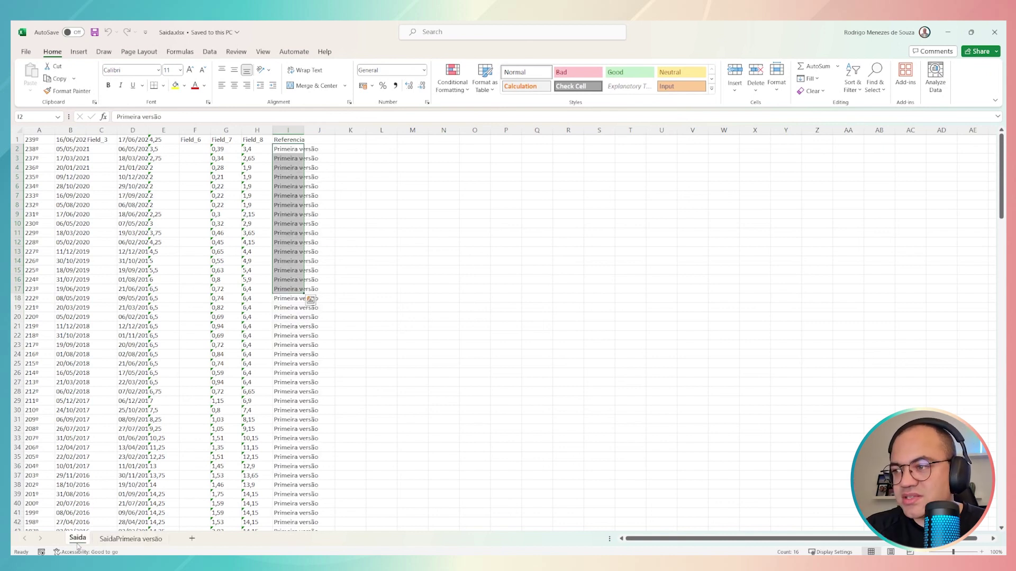
{"action": "left_click", "coordinate": [106, 540]}
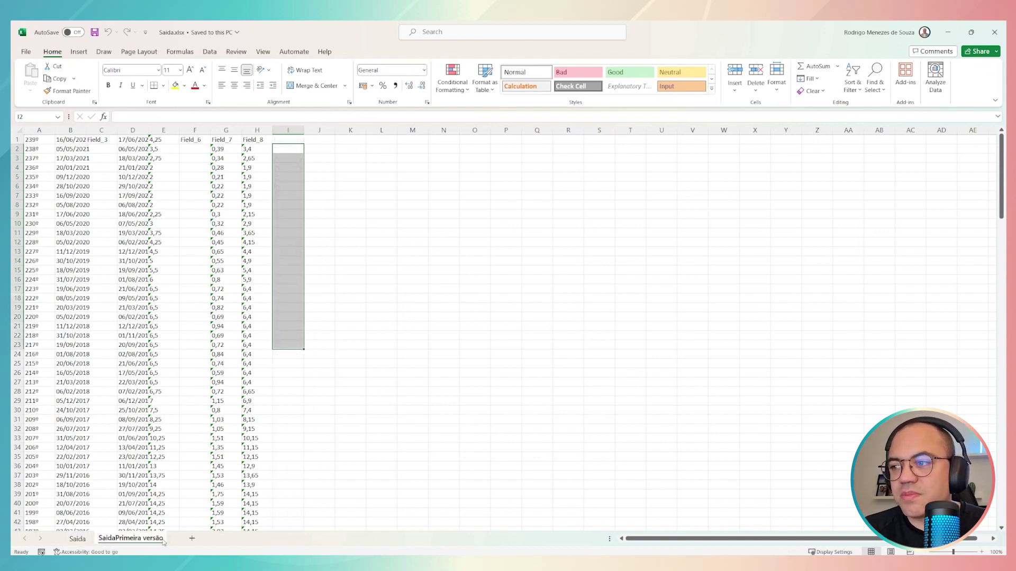
{"action": "left_click", "coordinate": [288, 130]}
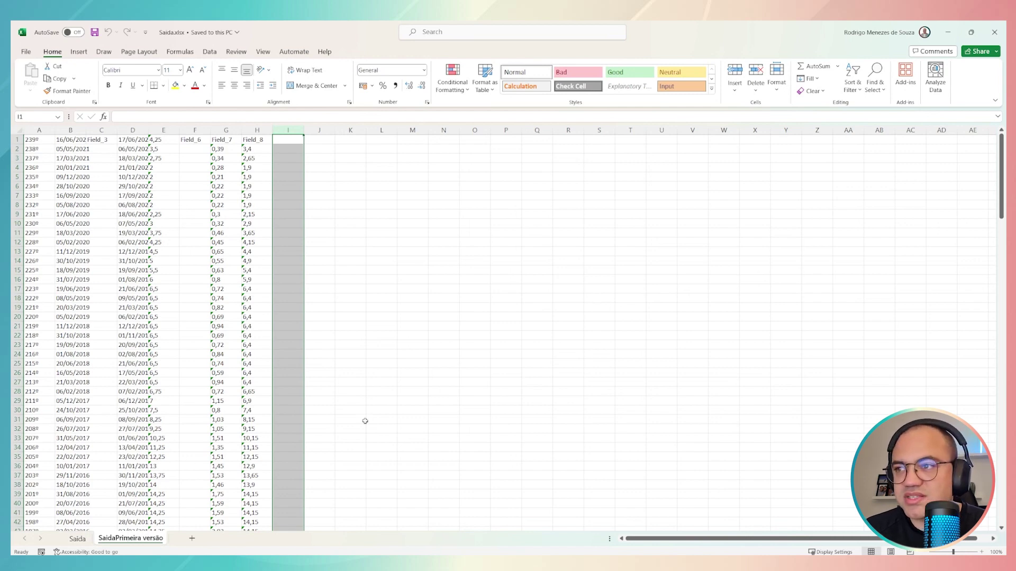
Step: Leave the Saida.xlsx workbook and return to the workflow canvas in Alteryx Designer
{"action": "key", "text": "alt+Tab"}
{"action": "key", "text": "alt+Tab"}
{"action": "key", "text": "alt+Tab"}
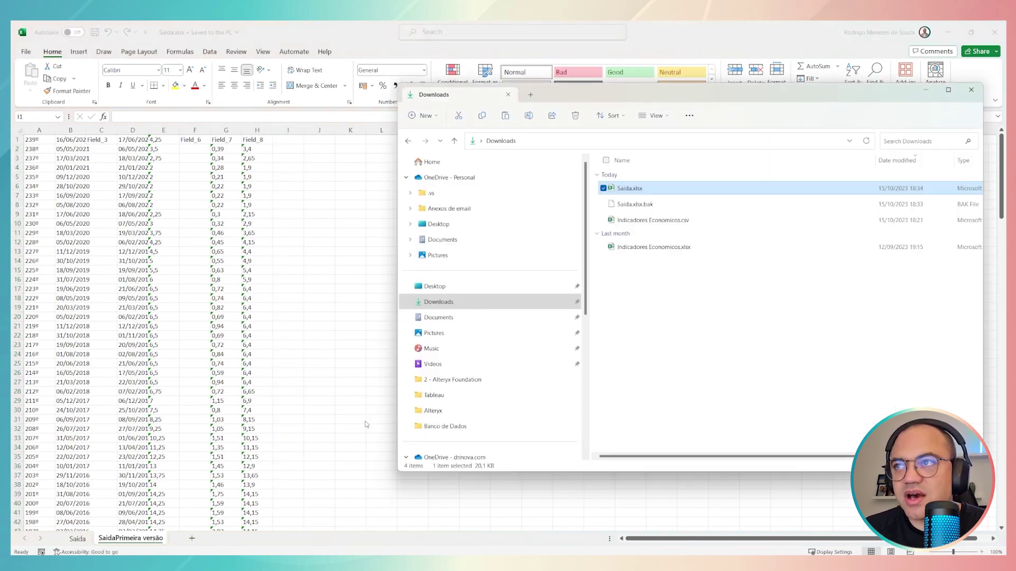
{"action": "left_click", "coordinate": [265, 319]}
{"action": "key", "text": "alt+Tab"}
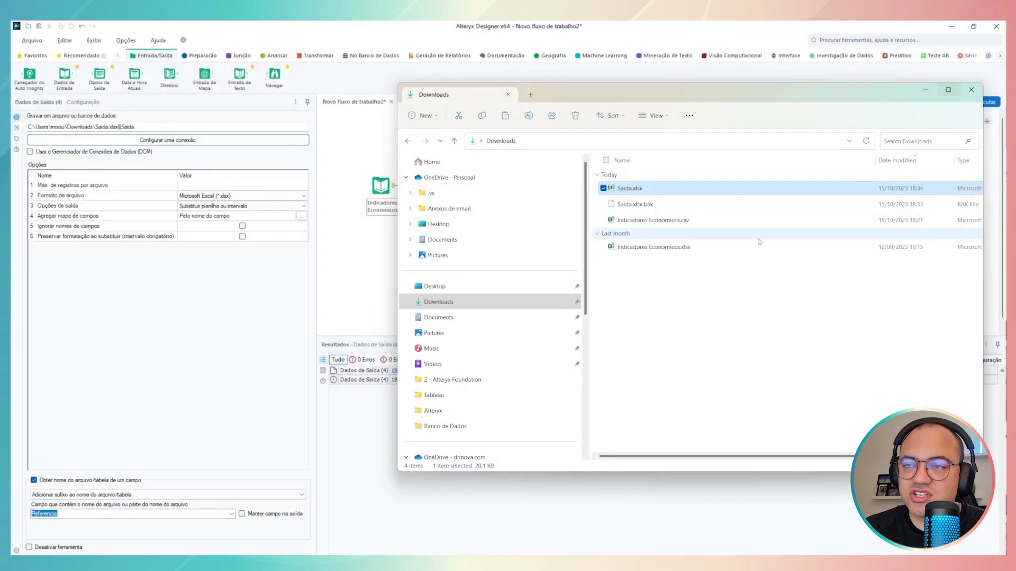
{"action": "left_click", "coordinate": [370, 239]}
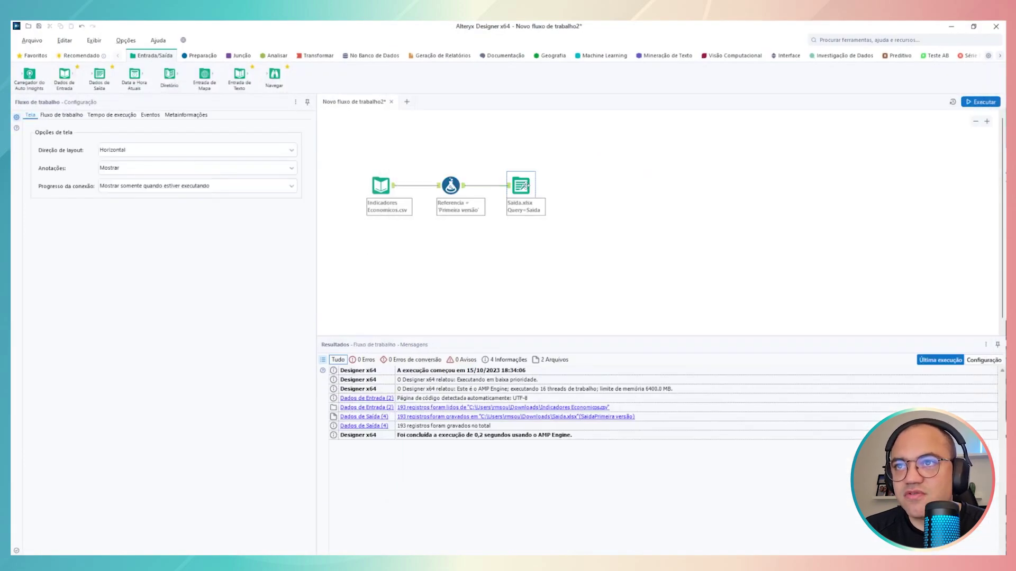
Step: Change the Output Data tool's naming mode to Adicionar prefixo ao nome do arquivo/tabela and run the workflow
{"action": "left_click", "coordinate": [526, 186]}
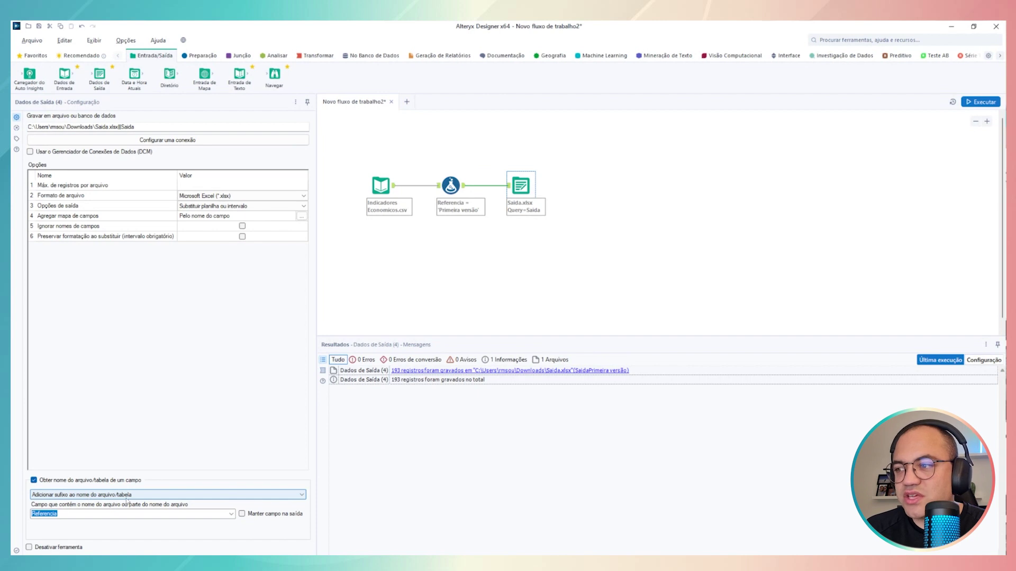
{"action": "left_click", "coordinate": [144, 496]}
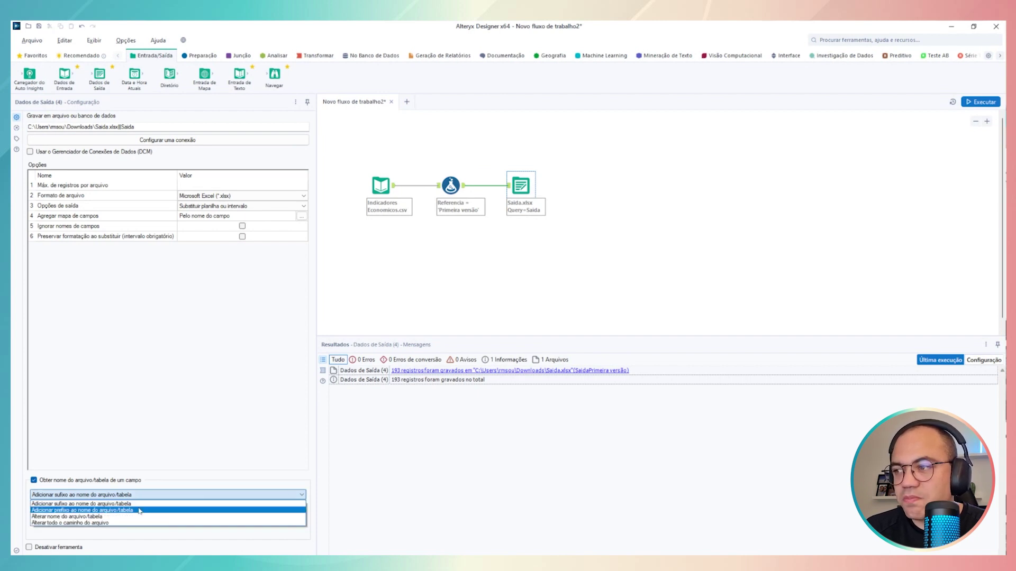
{"action": "left_click", "coordinate": [139, 511]}
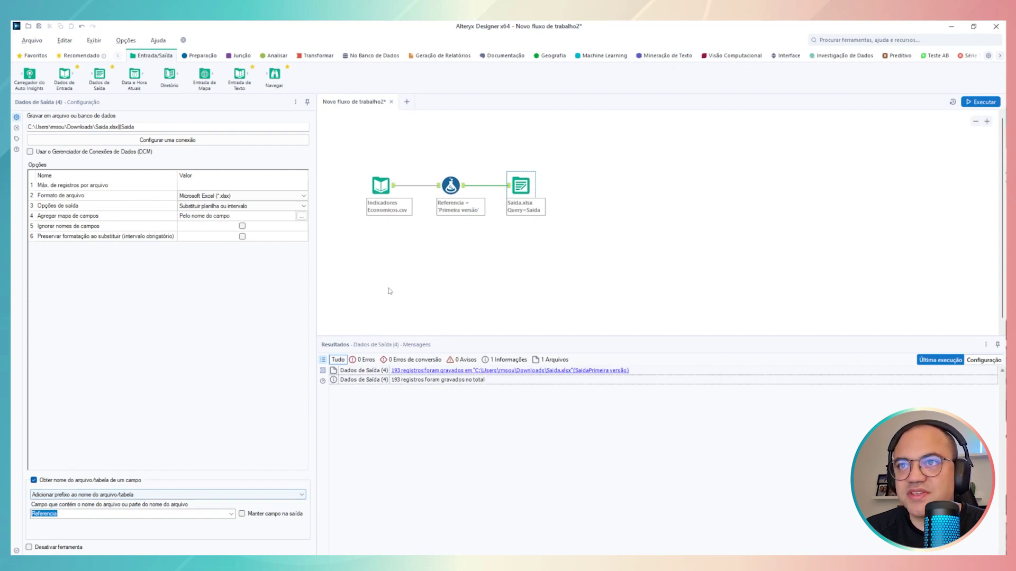
{"action": "left_click", "coordinate": [982, 101]}
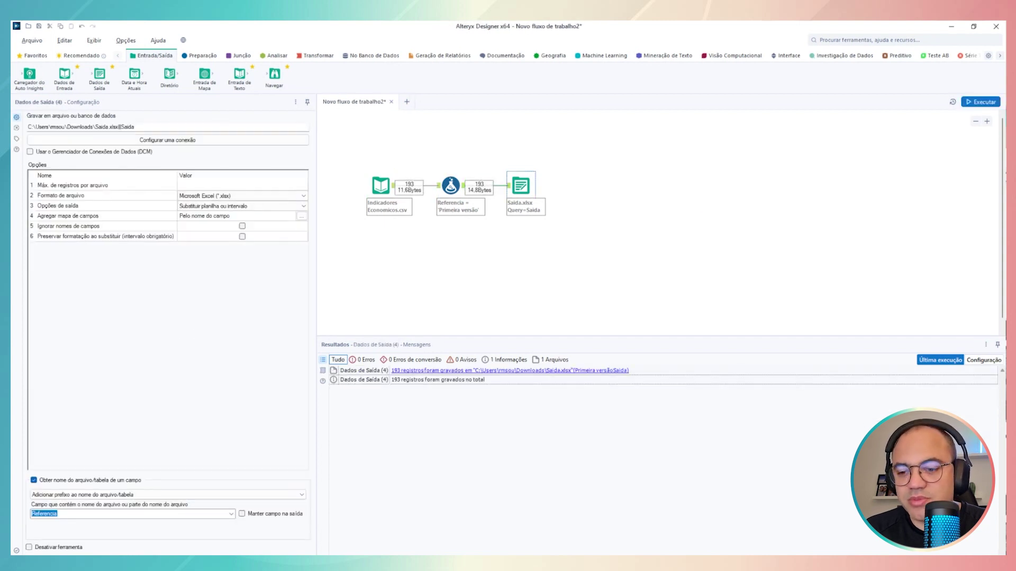
Step: Open Saida.xlsx from the Downloads folder and compare the Saida and SaidaPrimeira versão sheets, including the suffixed sheet name
{"action": "key", "text": "alt+Tab"}
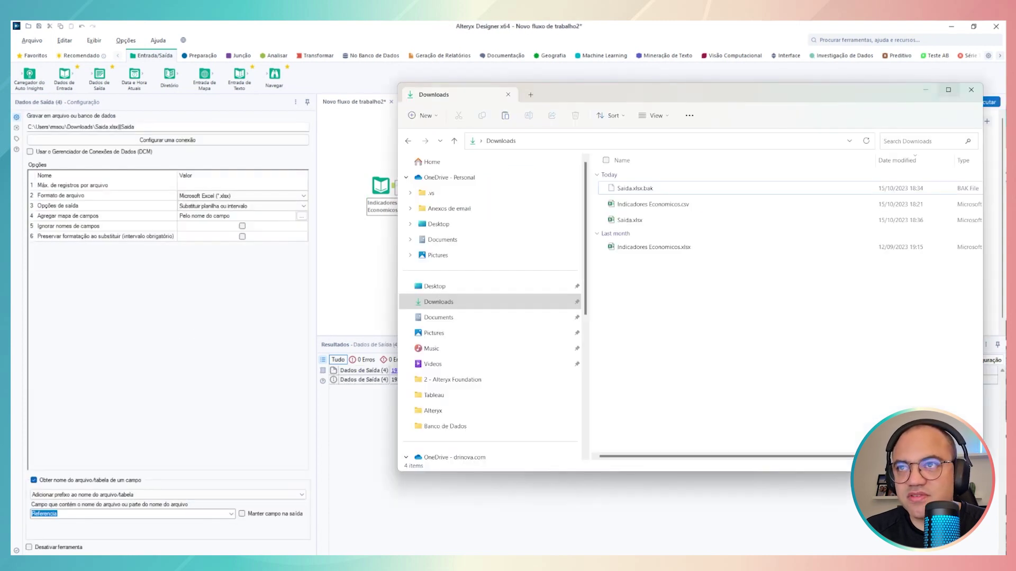
{"action": "double_click", "coordinate": [648, 221]}
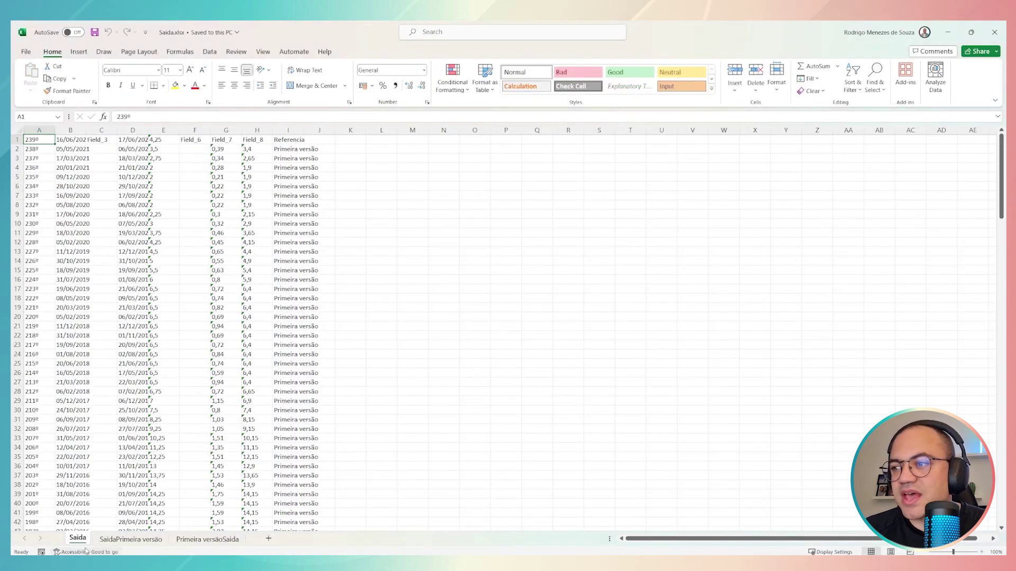
{"action": "left_click", "coordinate": [121, 542]}
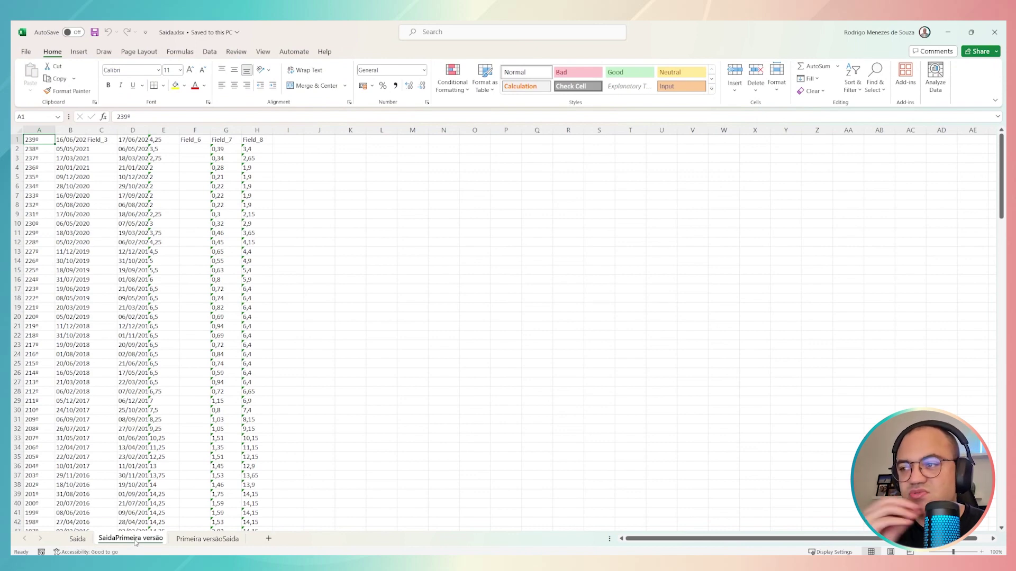
{"action": "left_click", "coordinate": [80, 541]}
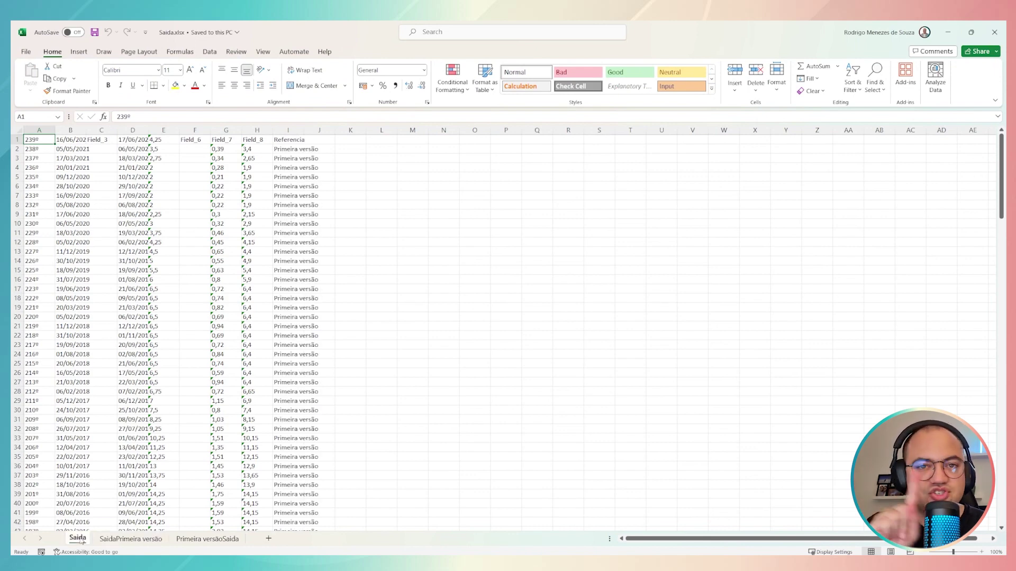
{"action": "left_click", "coordinate": [114, 541]}
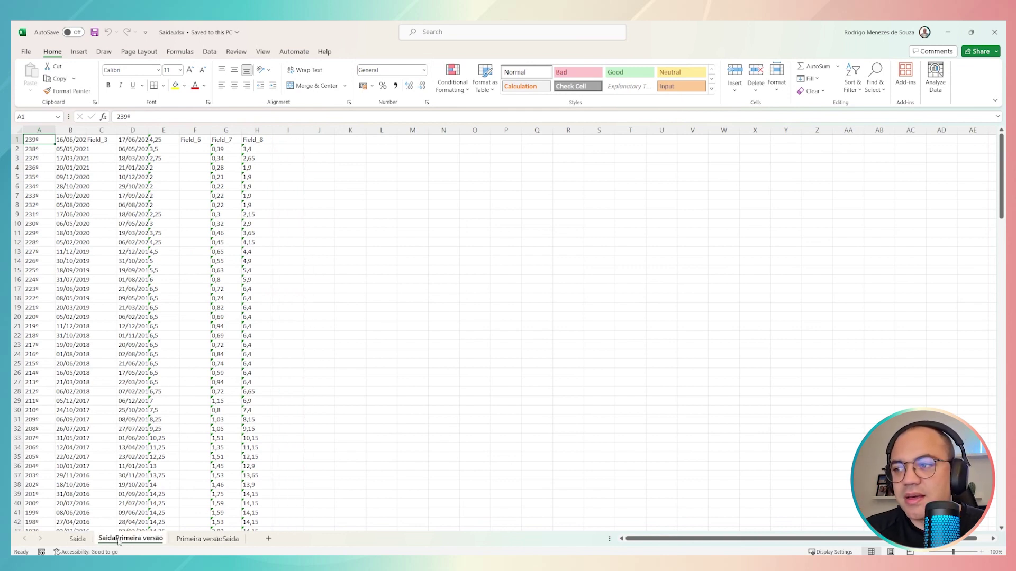
{"action": "double_click", "coordinate": [117, 540]}
{"action": "left_click", "coordinate": [114, 539]}
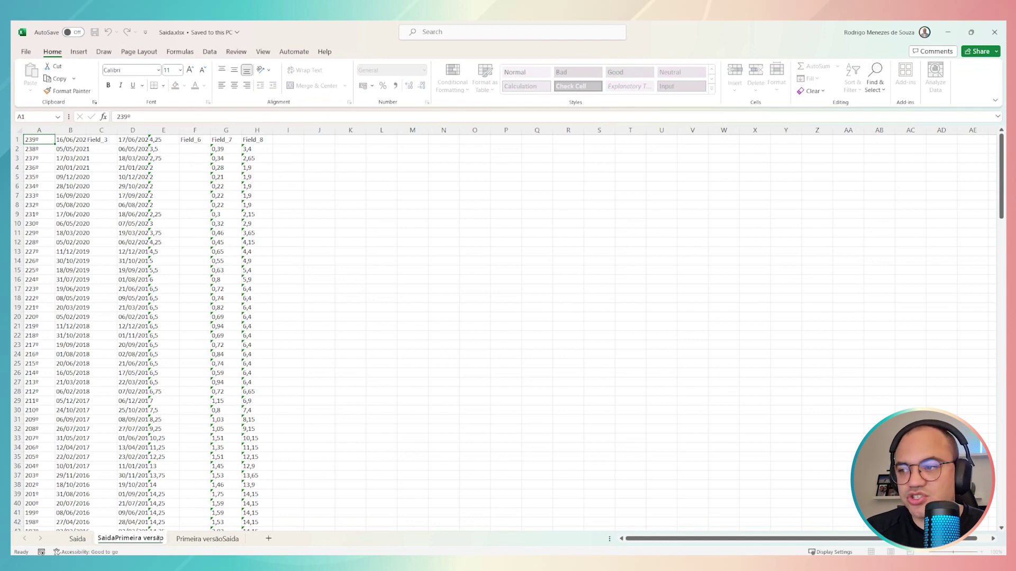
Step: Inspect the Primeira versãoSaida sheet and check how the prefix forms its name, leaving the name as it is
{"action": "left_click", "coordinate": [189, 540]}
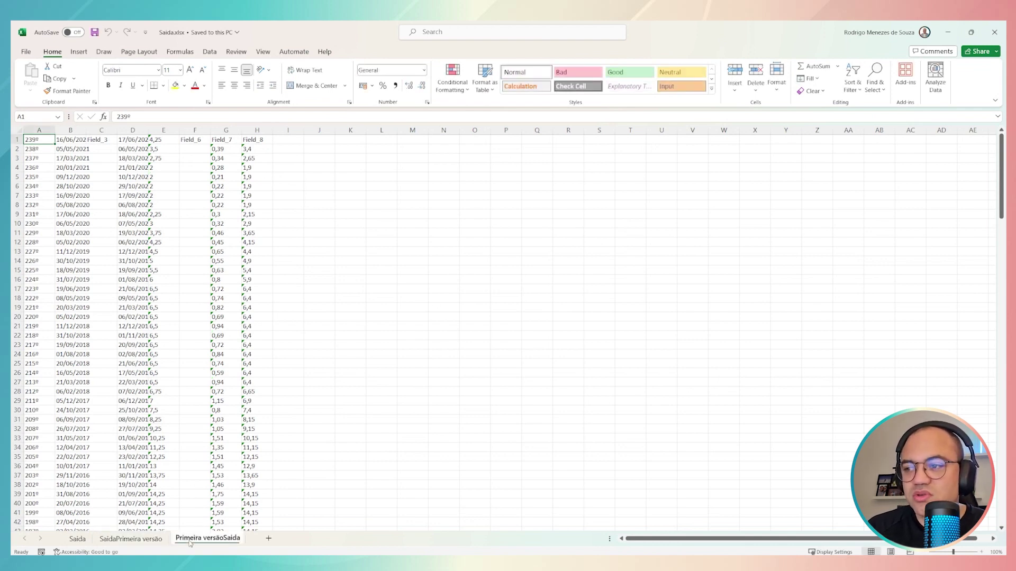
{"action": "double_click", "coordinate": [190, 540]}
{"action": "left_click", "coordinate": [177, 538]}
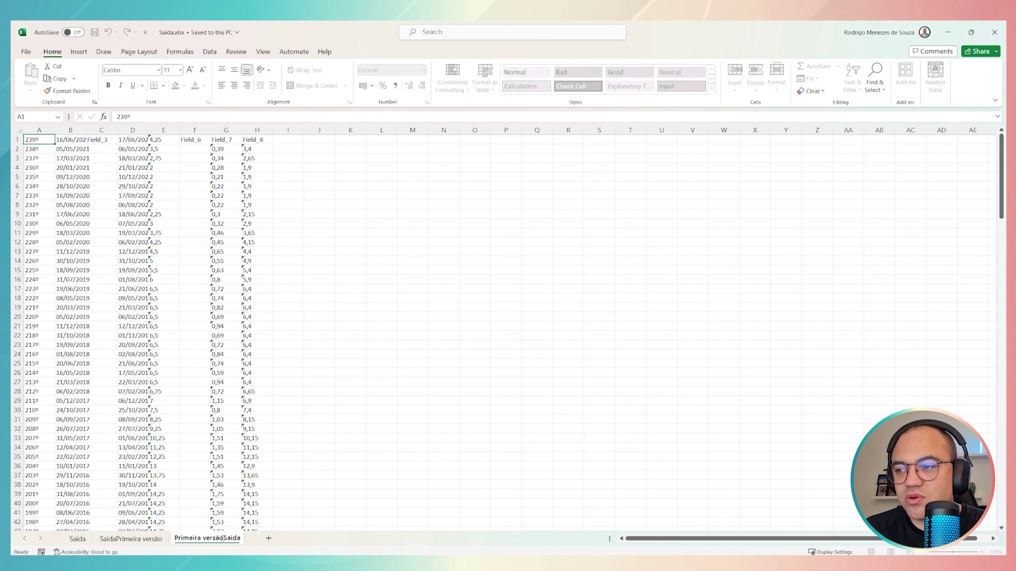
{"action": "left_click_drag", "start_coordinate": [222, 538], "coordinate": [175, 538]}
{"action": "left_click", "coordinate": [228, 538]}
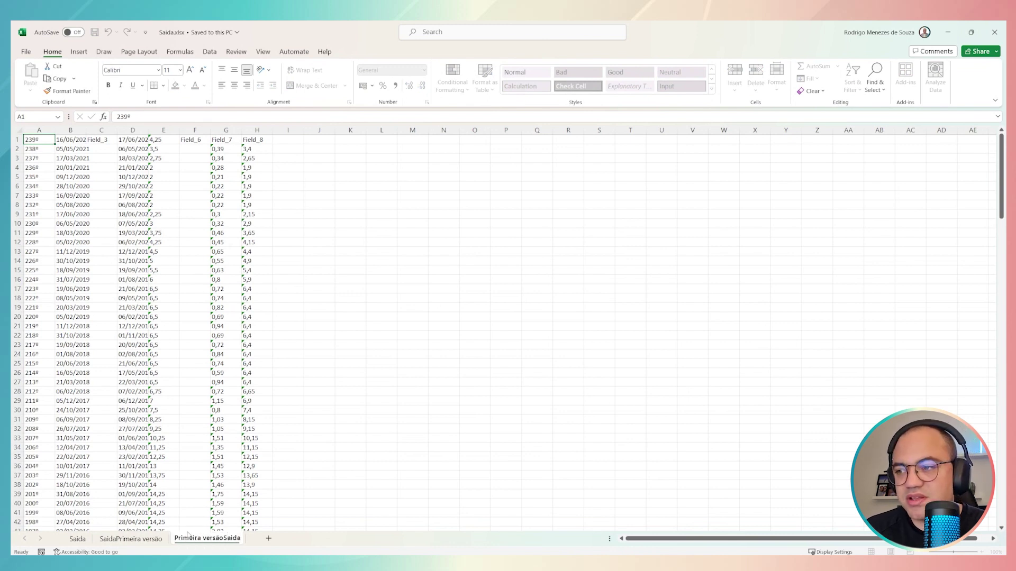
{"action": "key", "text": "Return"}
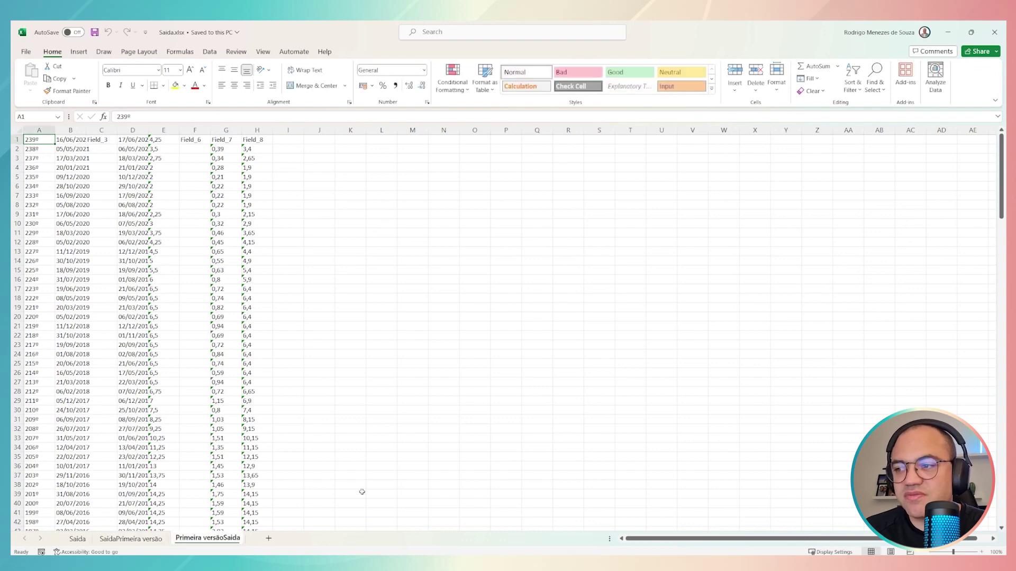
Step: Close the Saida.xlsx workbook and return to the workflow in Alteryx Designer
{"action": "key", "text": "alt+Tab"}
{"action": "key", "text": "alt+Tab"}
{"action": "key", "text": "alt+Tab"}
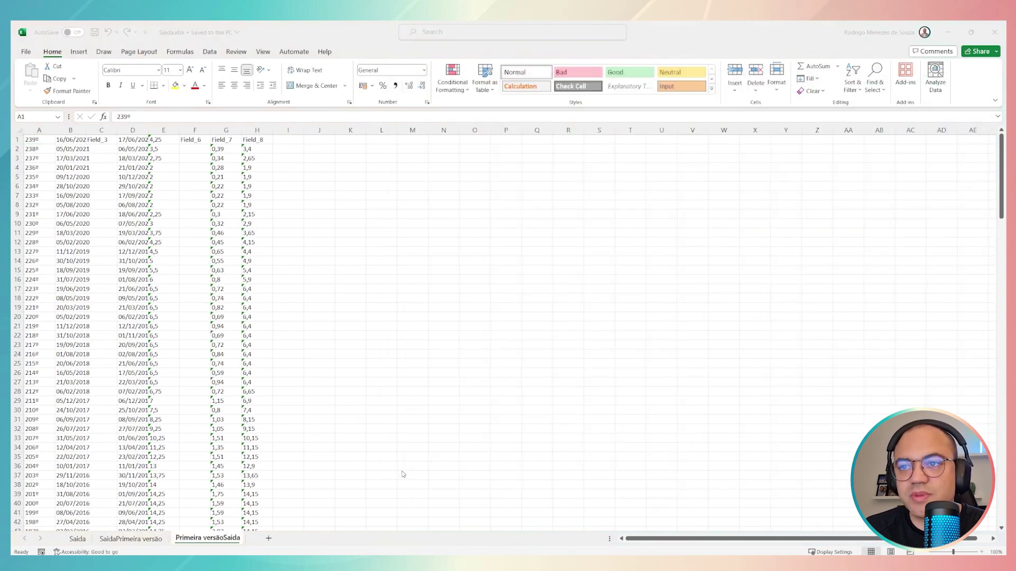
{"action": "key", "text": "alt+Tab"}
{"action": "left_click", "coordinate": [991, 34]}
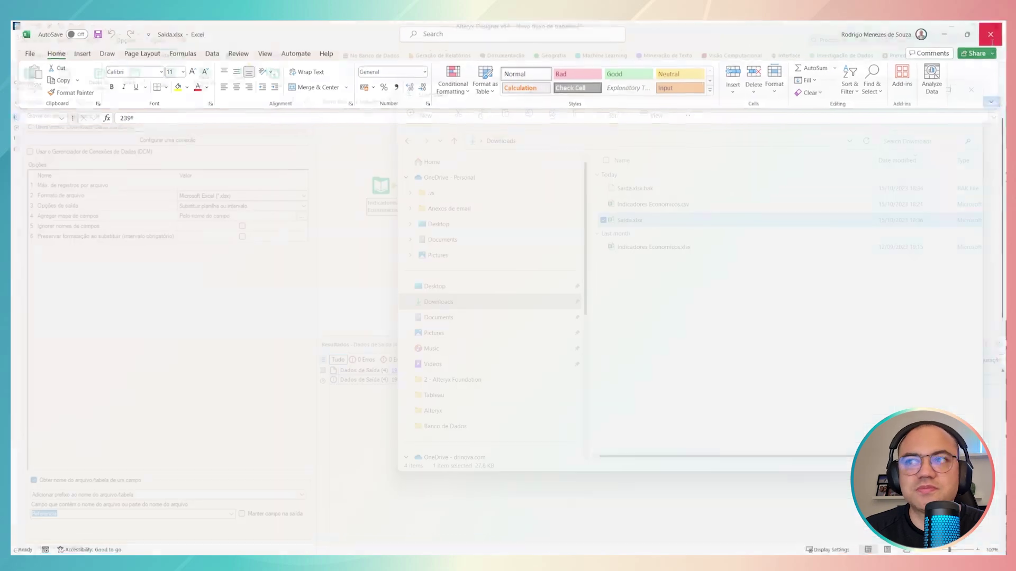
{"action": "left_click", "coordinate": [347, 288]}
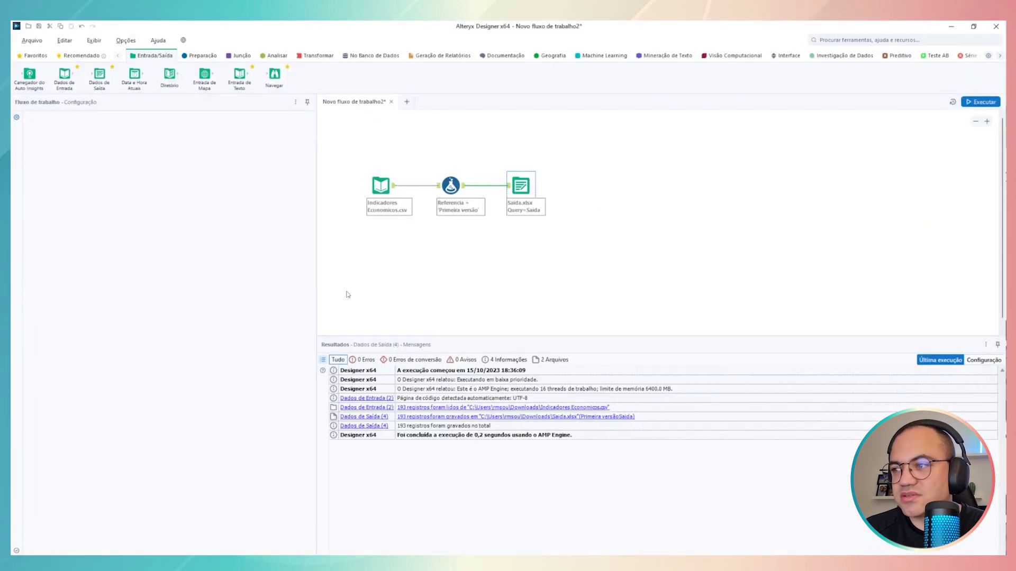
Step: Set the Output Data tool's naming mode to Alterar nome do arquivo/tabela and run the workflow
{"action": "left_click", "coordinate": [520, 185]}
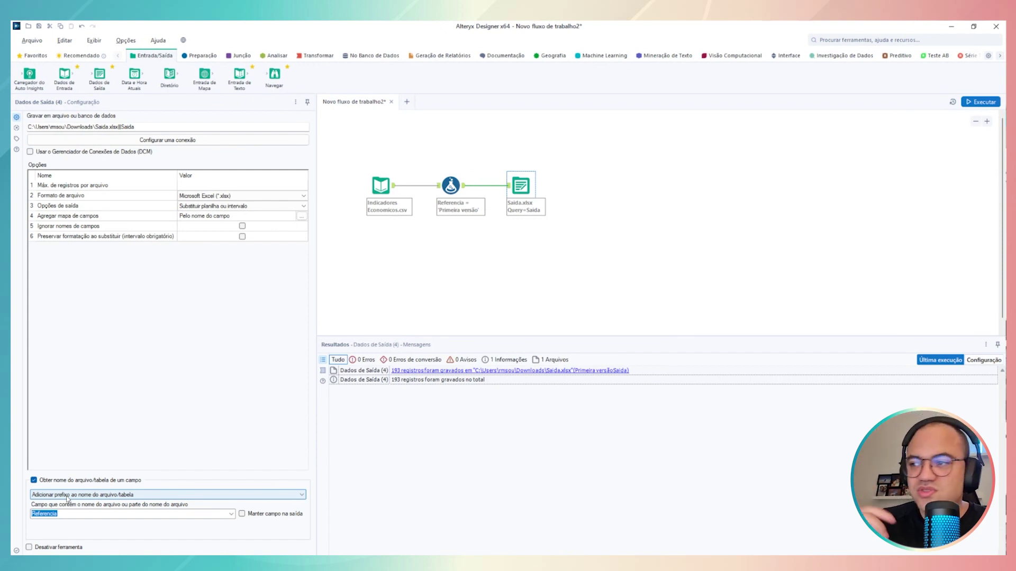
{"action": "left_click", "coordinate": [67, 497]}
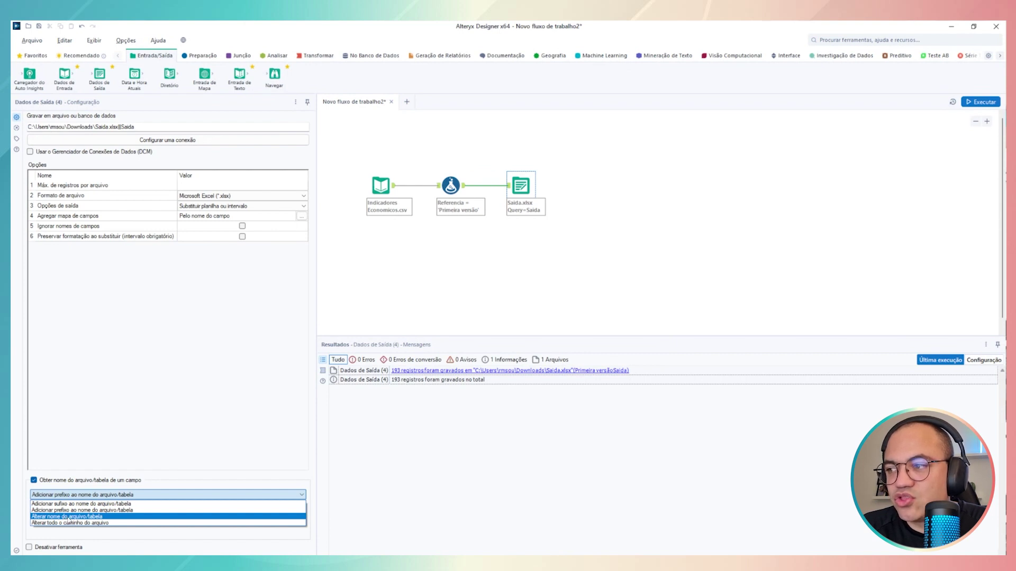
{"action": "left_click", "coordinate": [95, 517]}
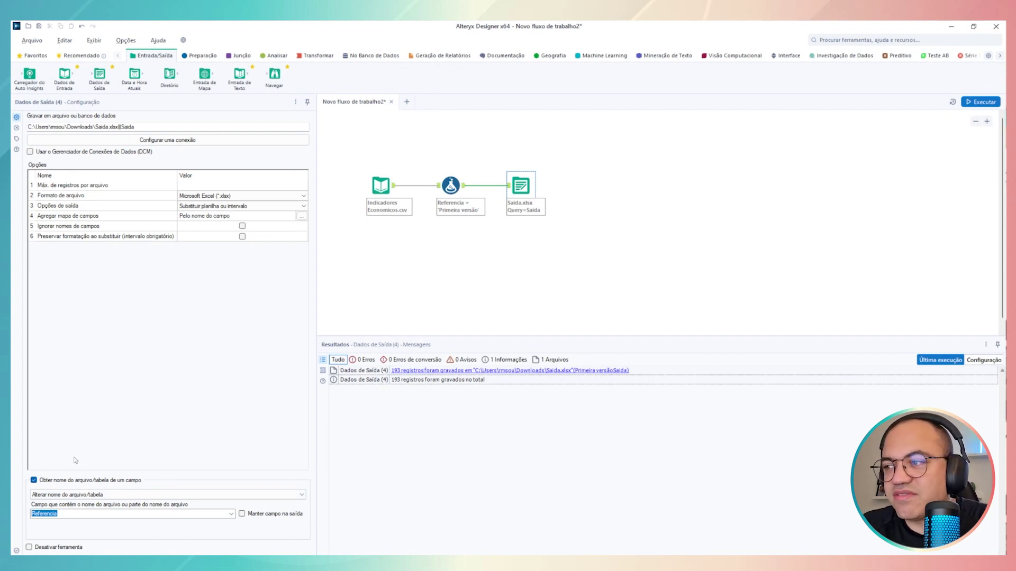
{"action": "left_click", "coordinate": [993, 104]}
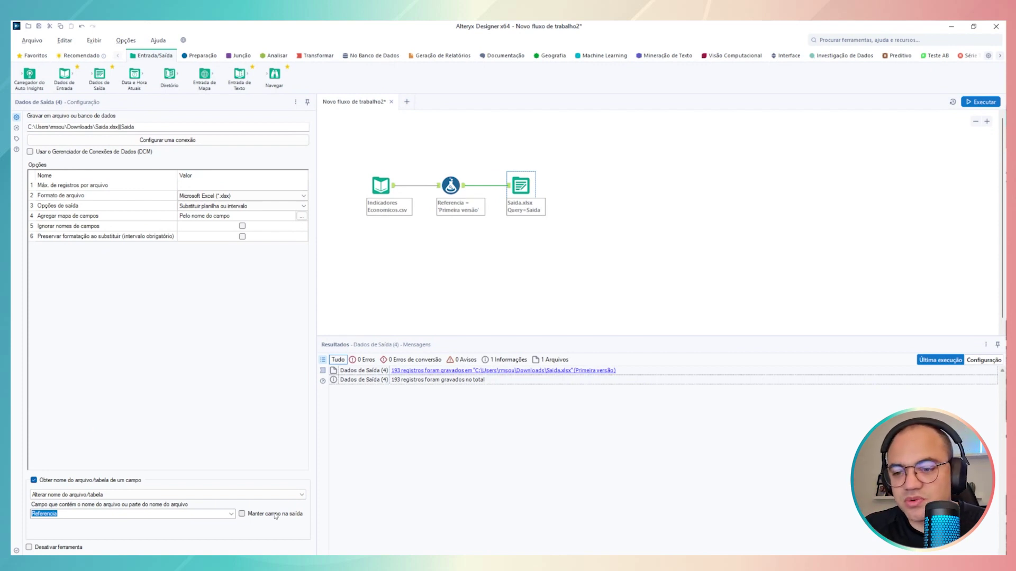
Step: Reopen Saida.xlsx from the Downloads folder and compare the Primeira versão sheet with the Saida sheet
{"action": "key", "text": "alt+Tab"}
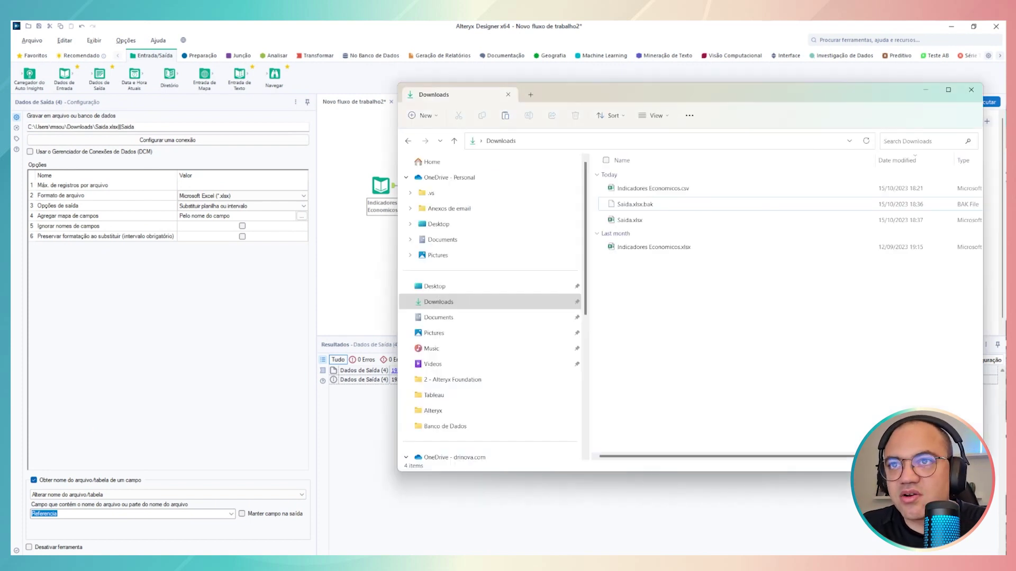
{"action": "left_click", "coordinate": [690, 225]}
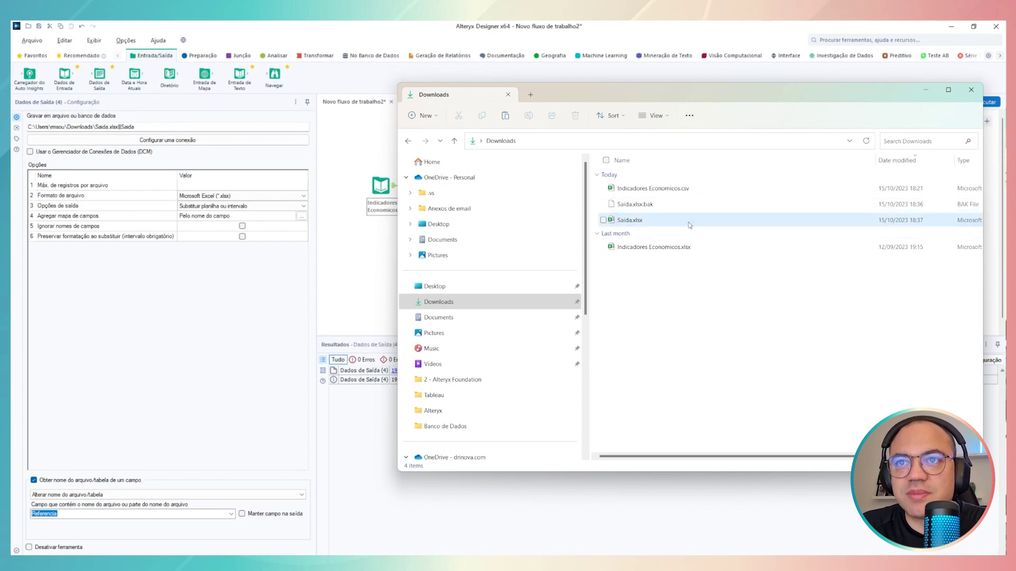
{"action": "double_click", "coordinate": [689, 225]}
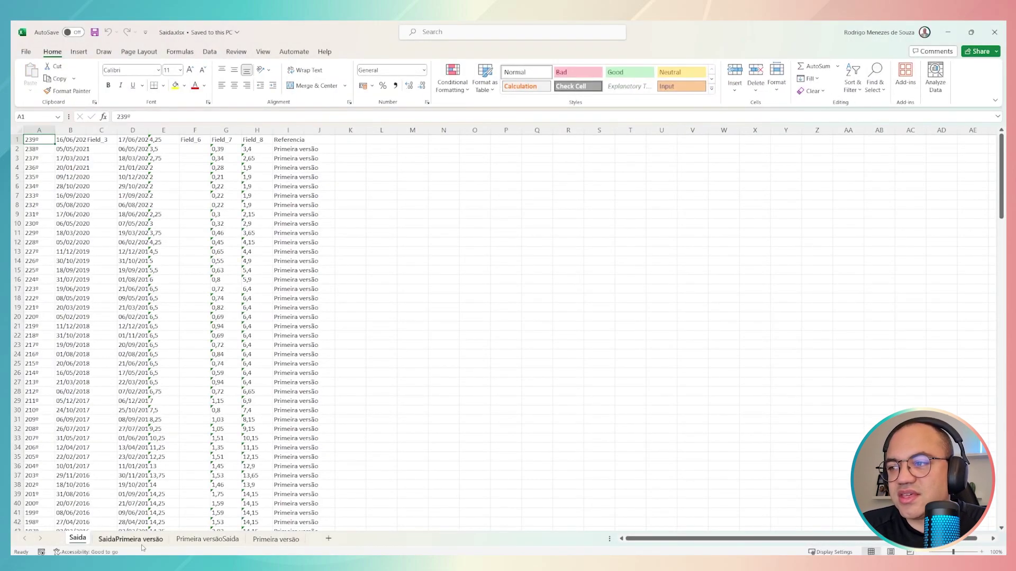
{"action": "left_click", "coordinate": [258, 540]}
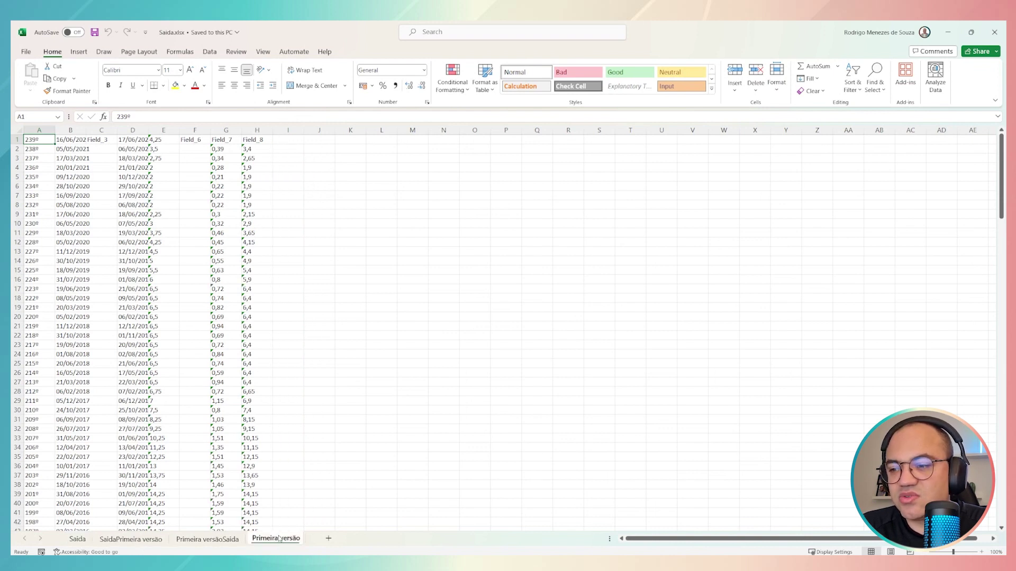
{"action": "left_click", "coordinate": [78, 539]}
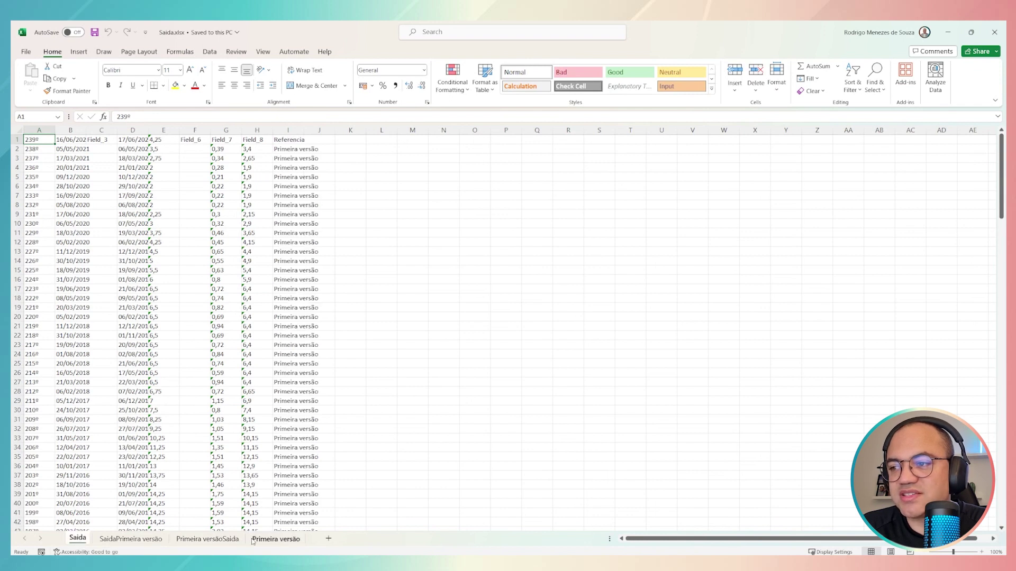
Step: Move the Primeira versão sheet directly after the Saida sheet and compare the columns of the two sheets
{"action": "left_click", "coordinate": [276, 538]}
{"action": "left_click_drag", "start_coordinate": [128, 537], "coordinate": [126, 538]}
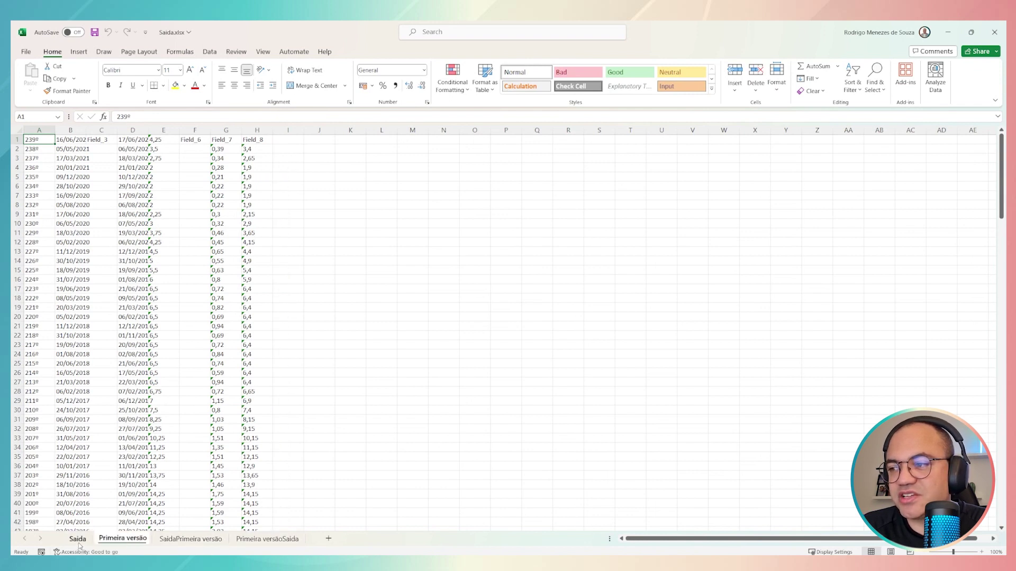
{"action": "left_click", "coordinate": [78, 539]}
{"action": "left_click", "coordinate": [102, 540]}
{"action": "left_click", "coordinate": [78, 540]}
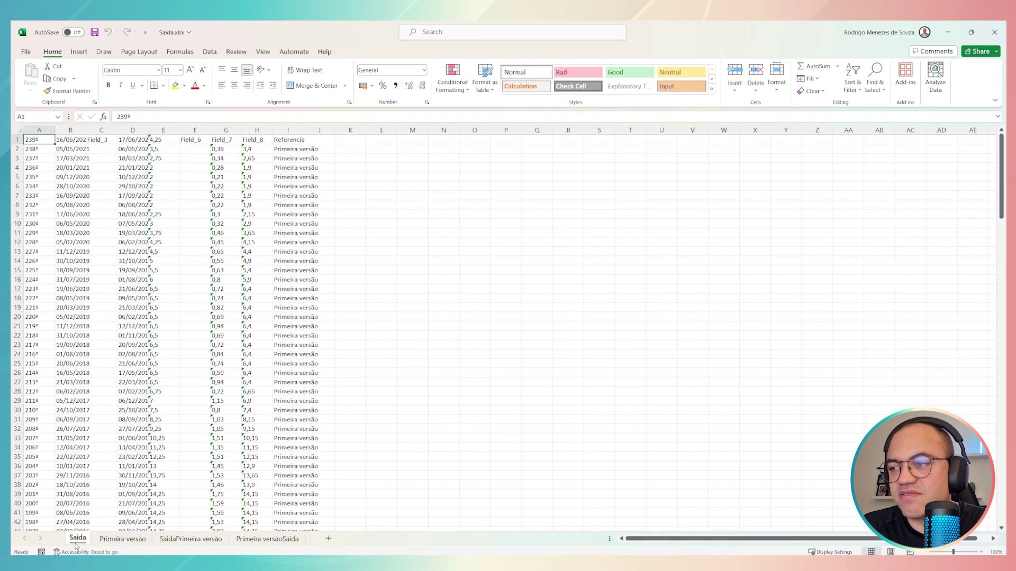
{"action": "left_click", "coordinate": [112, 539]}
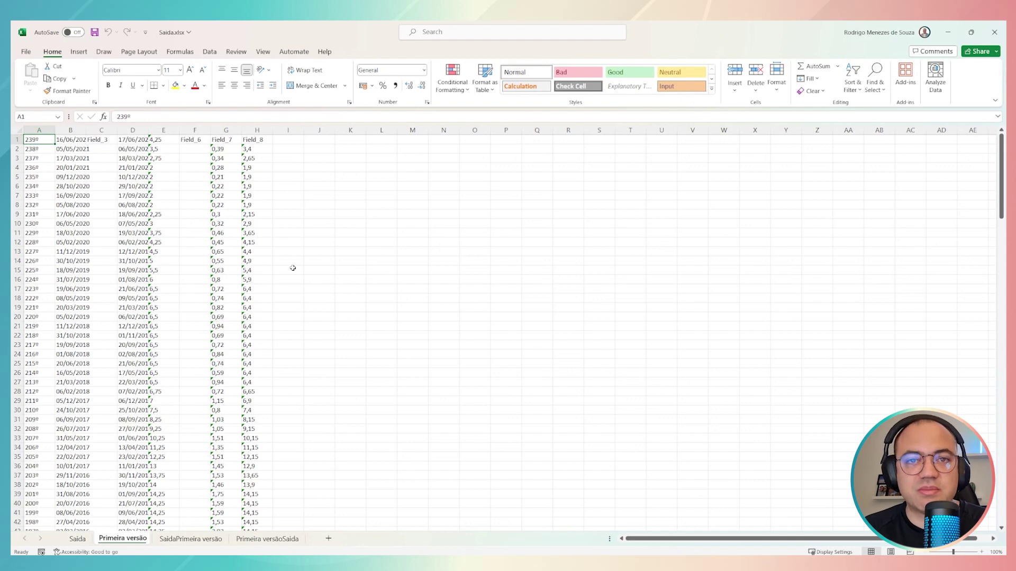
Step: Close Saida.xlsx, saving its changes, and return to the Alteryx Designer workflow
{"action": "left_click", "coordinate": [995, 33]}
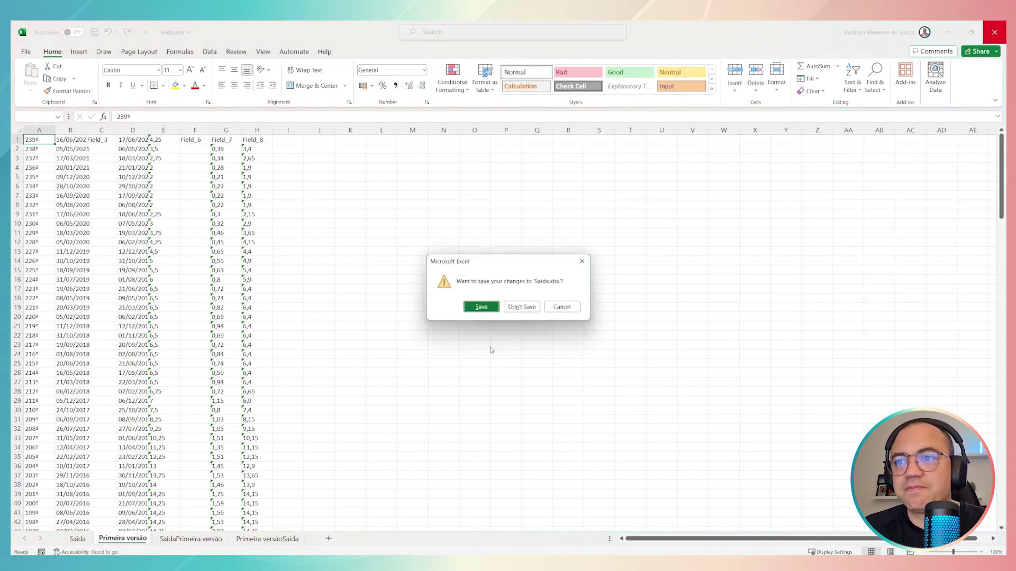
{"action": "left_click", "coordinate": [497, 309]}
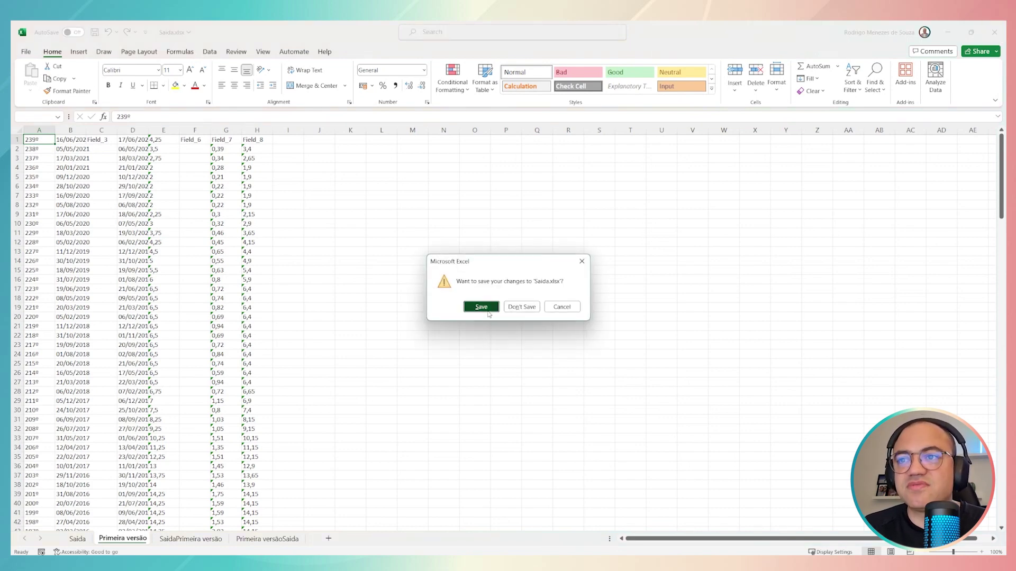
{"action": "left_click", "coordinate": [376, 288]}
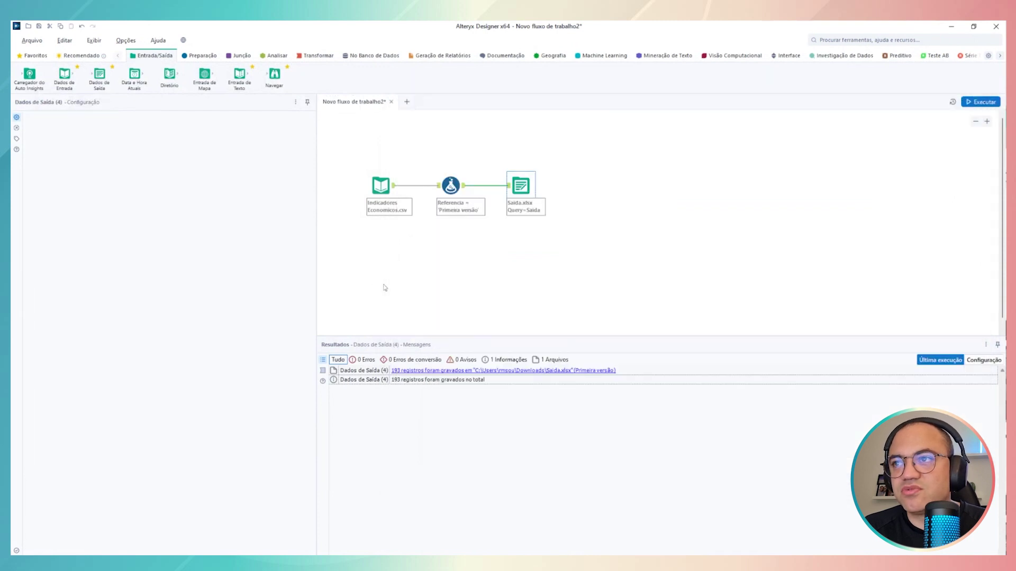
Step: Set the Output Data tool's naming mode to Alterar todo o caminho do arquivo and run the workflow
{"action": "left_click", "coordinate": [507, 196]}
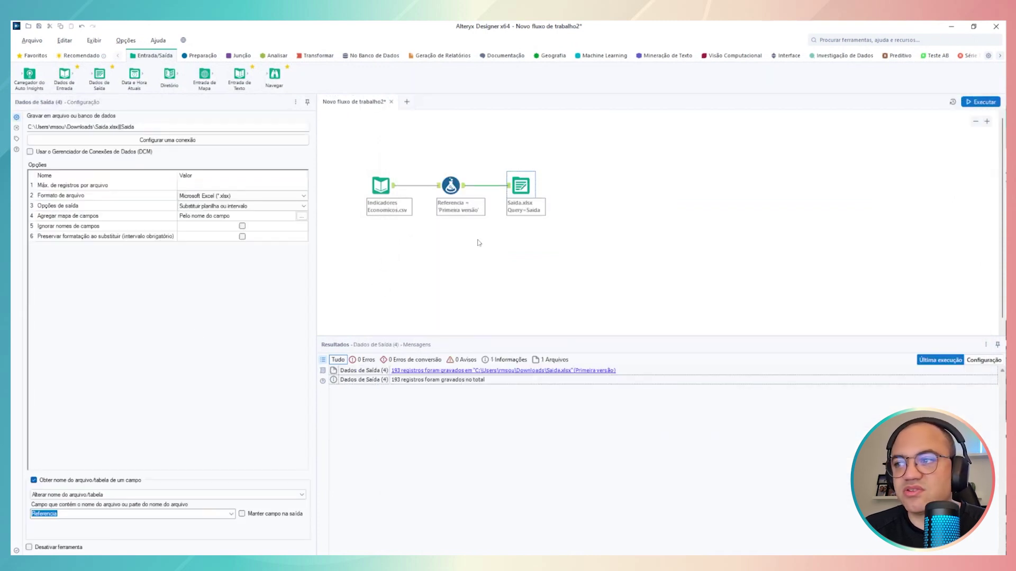
{"action": "left_click", "coordinate": [118, 496]}
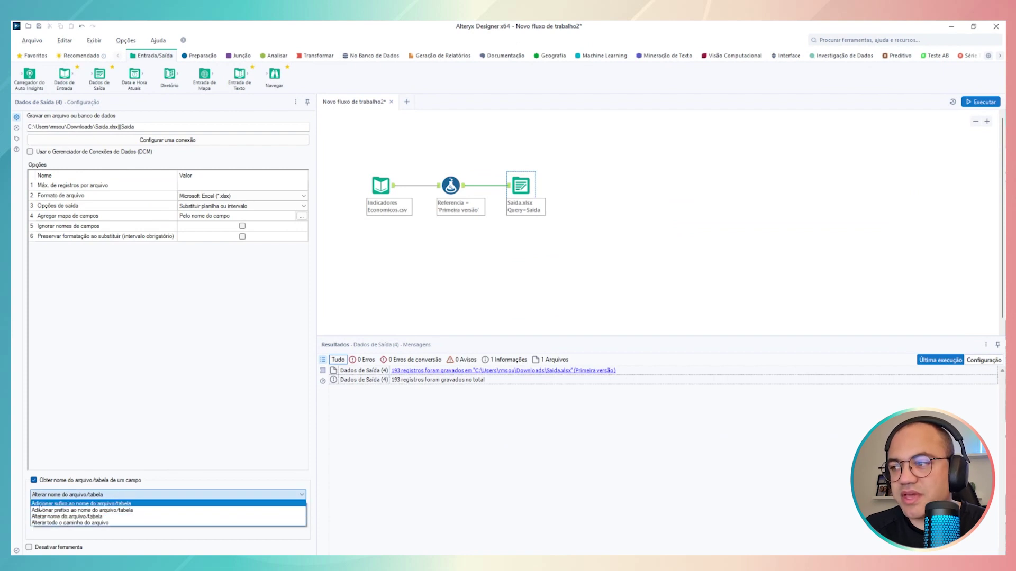
{"action": "left_click", "coordinate": [100, 523]}
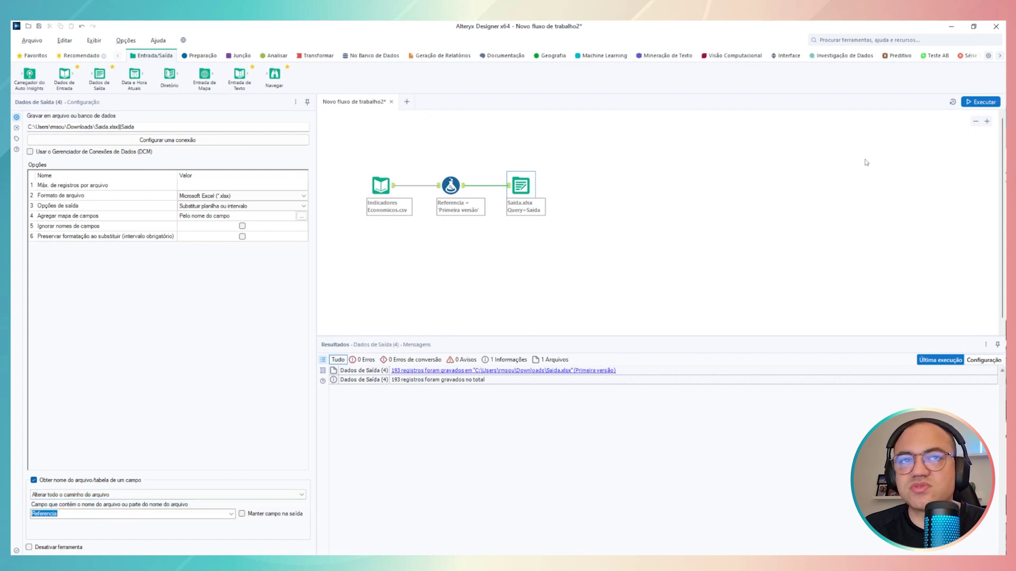
{"action": "left_click", "coordinate": [981, 102]}
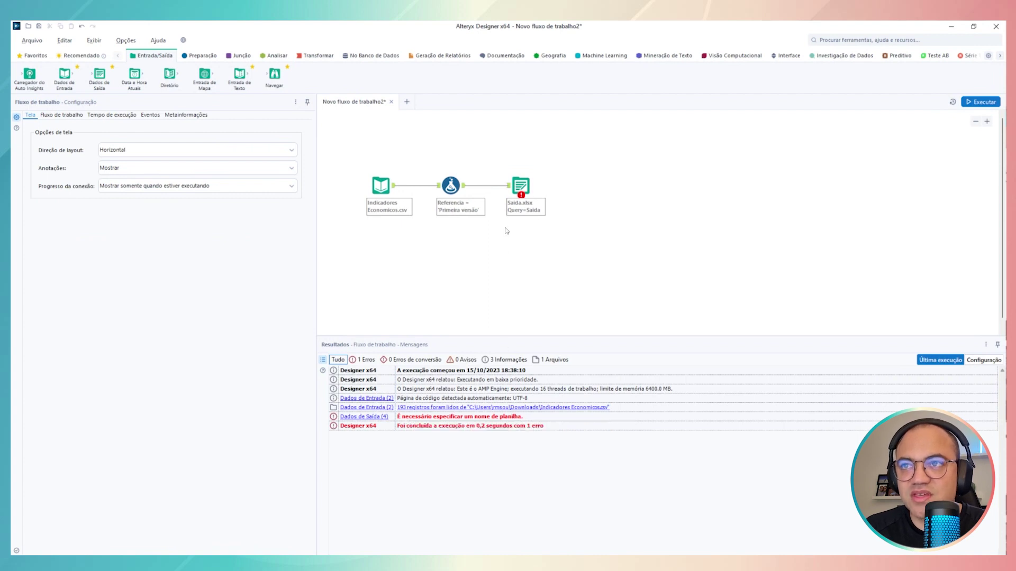
Step: Copy the Output Data tool's full destination path, including the Saida.xlsx file and Saida sheet reference
{"action": "left_click", "coordinate": [520, 185]}
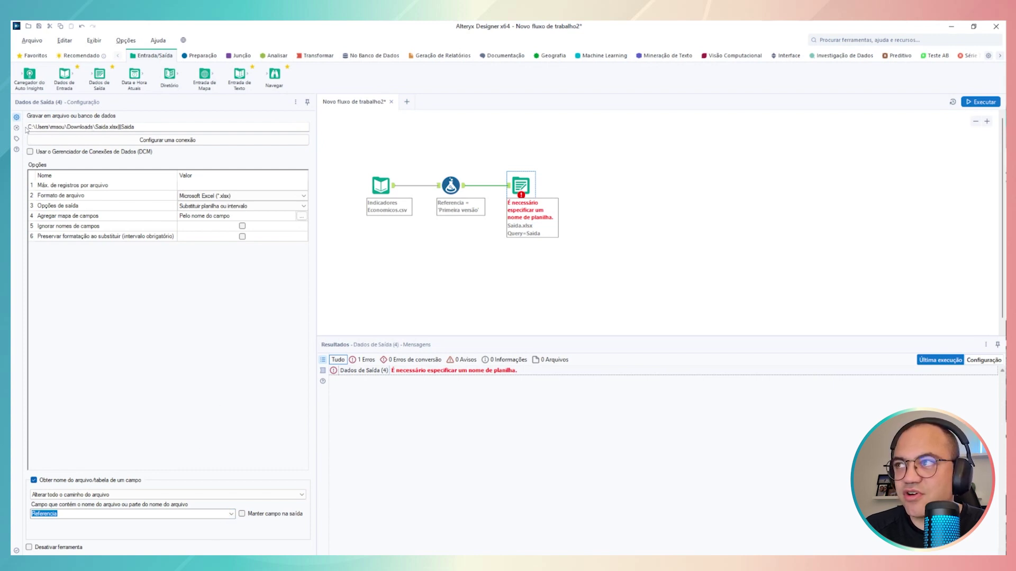
{"action": "left_click", "coordinate": [136, 128]}
{"action": "left_click_drag", "start_coordinate": [136, 128], "coordinate": [27, 126]}
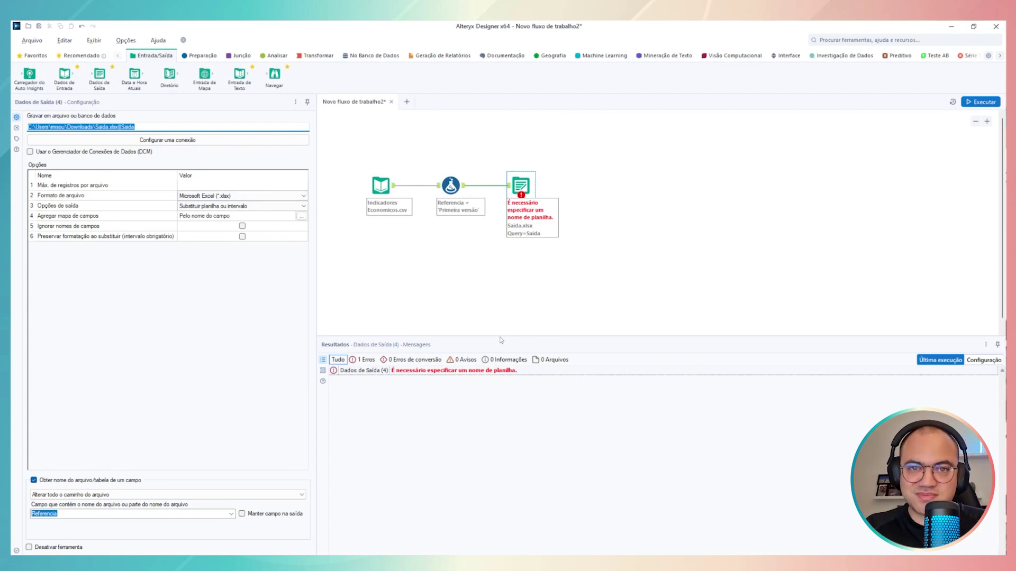
Step: Add a second output column named Caminho to the Formula tool
{"action": "left_click", "coordinate": [451, 185]}
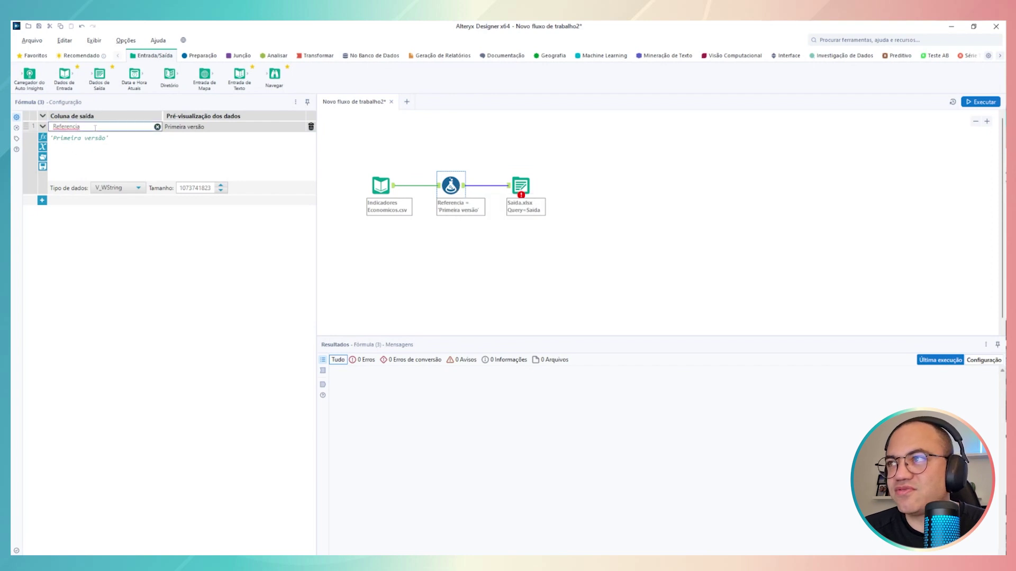
{"action": "left_click", "coordinate": [42, 201]}
{"action": "left_click", "coordinate": [79, 201]}
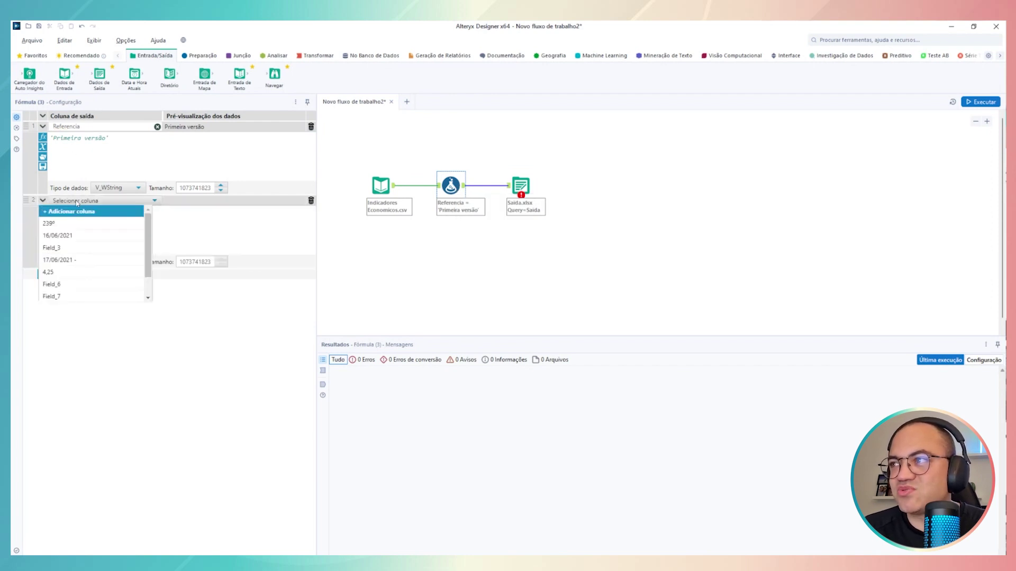
{"action": "left_click", "coordinate": [79, 212]}
{"action": "type", "text": "Caminho"}
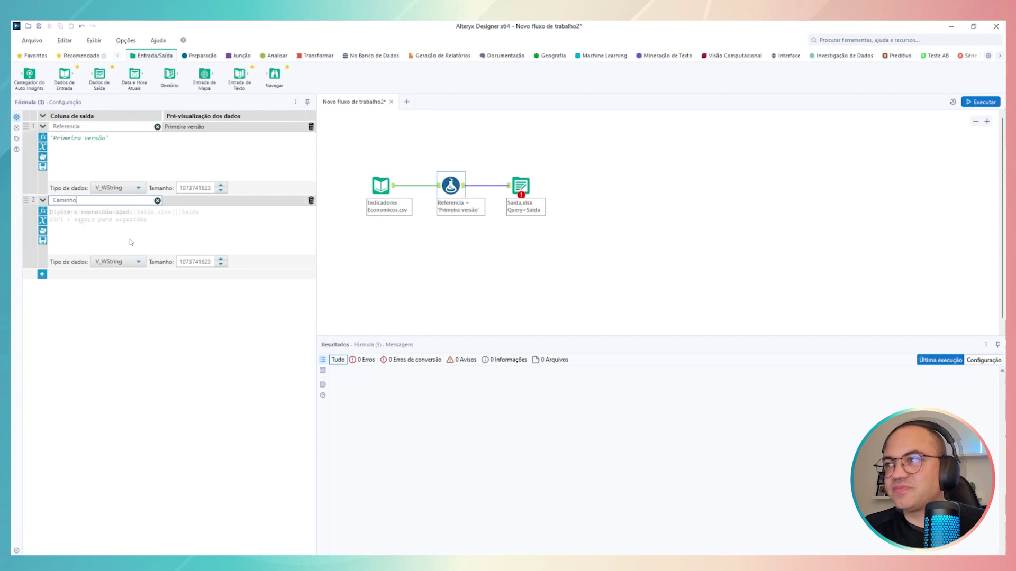
Step: Set the Caminho expression to the copied Downloads path ending in Saida.xlsx|||Saida, enclosed in single quotes
{"action": "left_click", "coordinate": [50, 212]}
{"action": "type", "text": "C:\\Users\\rmsou\\Downloads\\Saida.xlsx||Saida"}
{"action": "left_click_drag", "start_coordinate": [50, 212], "coordinate": [109, 212]}
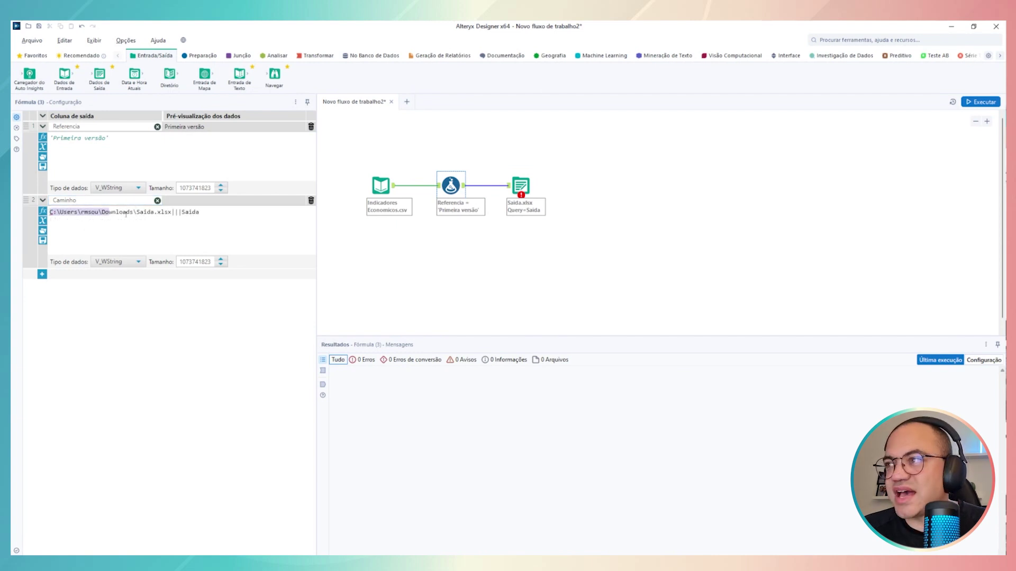
{"action": "left_click", "coordinate": [224, 211]}
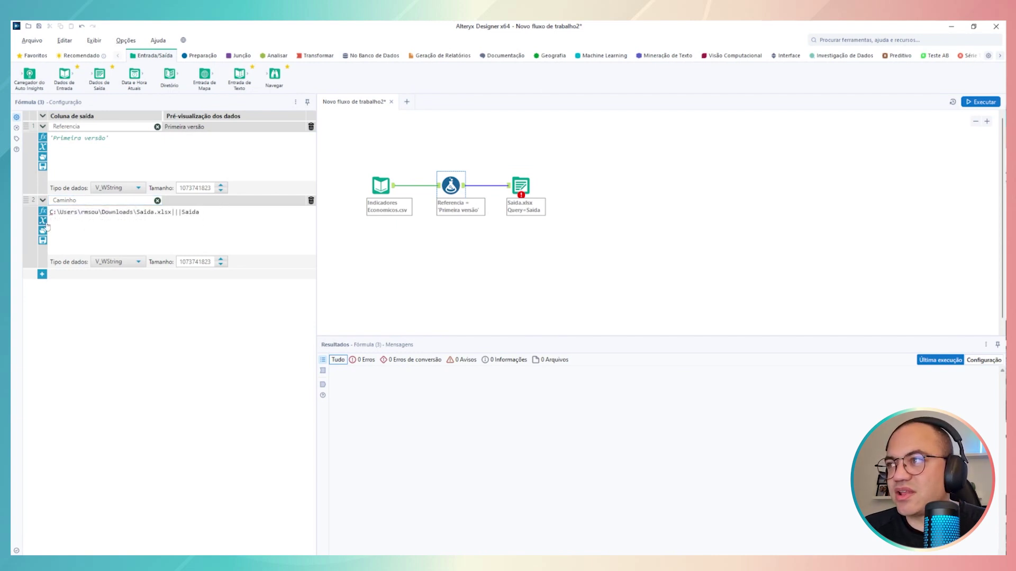
{"action": "left_click", "coordinate": [51, 213]}
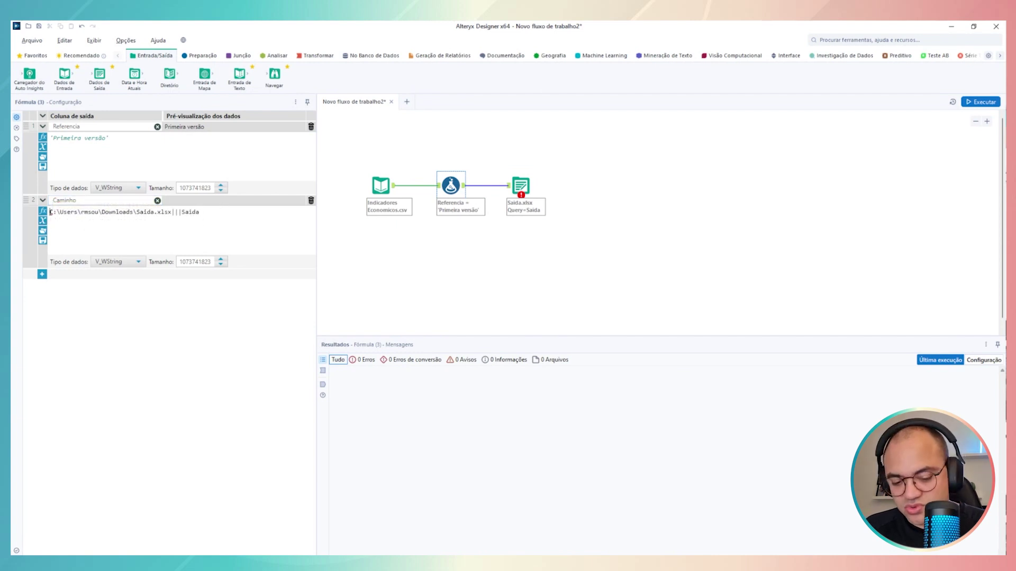
{"action": "type", "text": "'"}
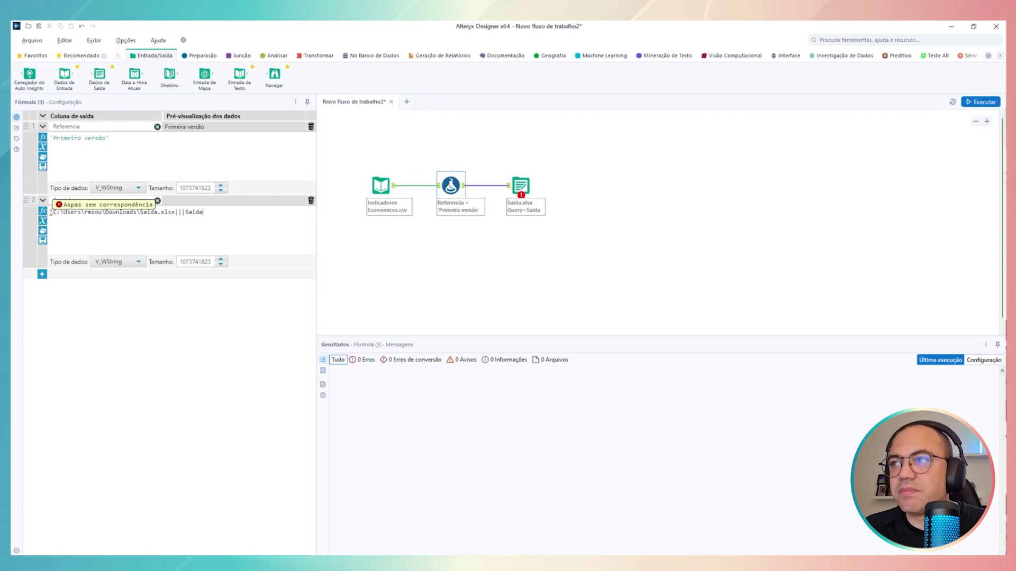
{"action": "key", "text": "End"}
{"action": "type", "text": "'"}
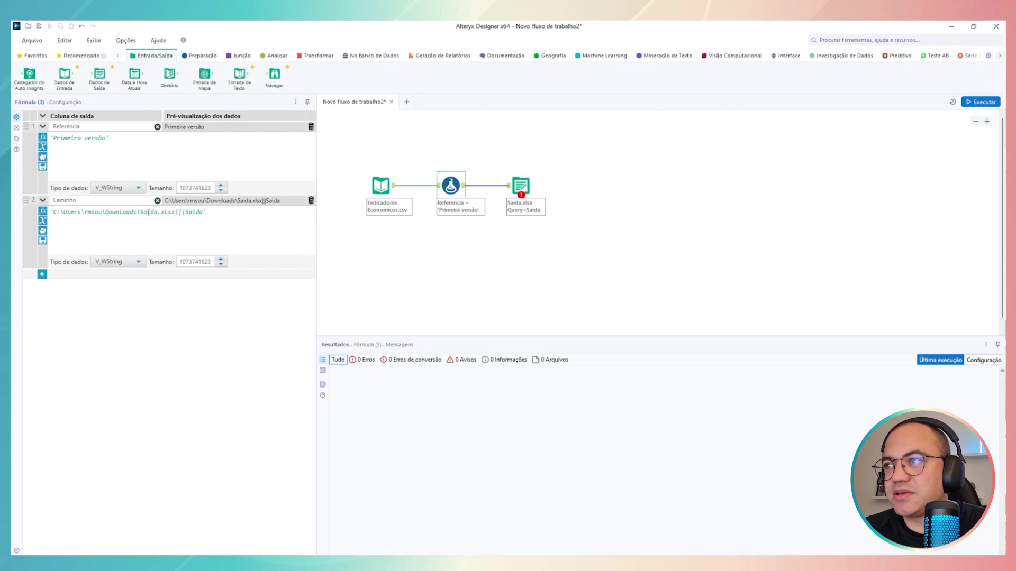
Step: Change the workbook name in the Caminho path to Teste, keeping the .xlsx extension
{"action": "left_click", "coordinate": [142, 211]}
{"action": "left_click_drag", "start_coordinate": [141, 211], "coordinate": [158, 212]}
{"action": "type", "text": "Teste"}
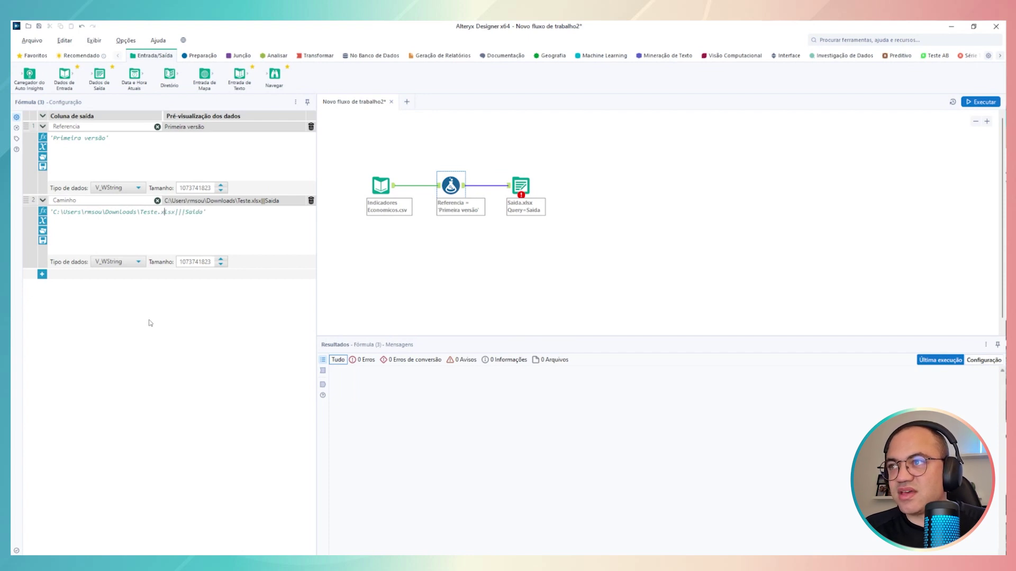
Step: Change the sheet name at the end of the Caminho path to SaidaPrimeiraVersao and run the workflow
{"action": "key", "text": "shift+Right"}
{"action": "key", "text": "shift+Right"}
{"action": "key", "text": "shift+Right"}
{"action": "key", "text": "shift+Right"}
{"action": "key", "text": "shift+Right"}
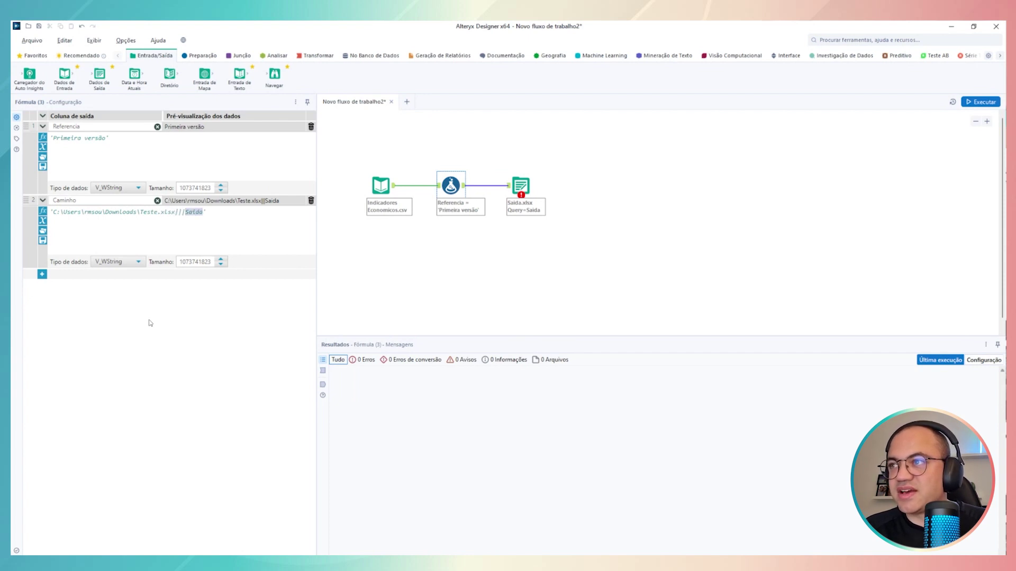
{"action": "key", "text": "Right"}
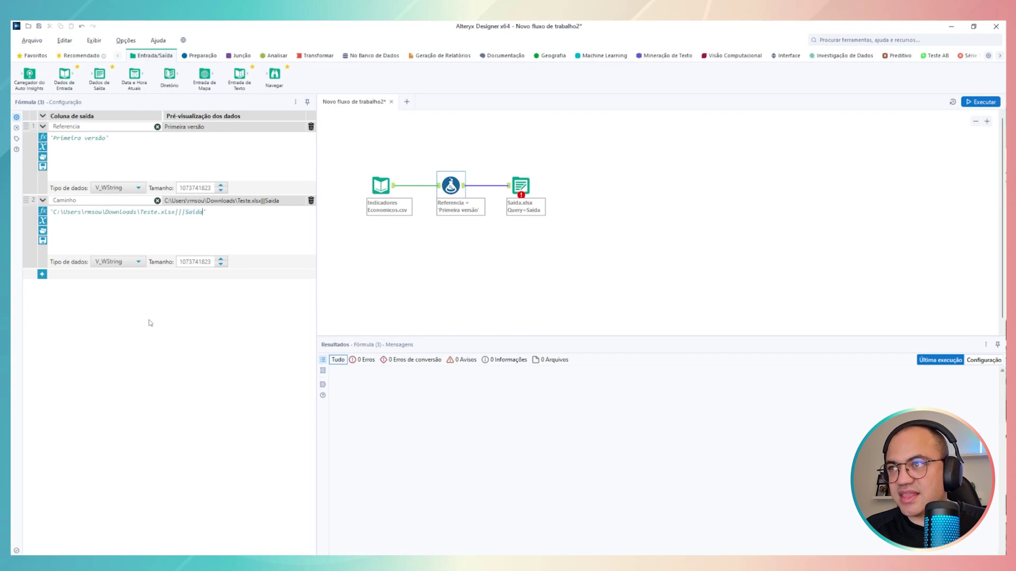
{"action": "type", "text": "Teste"}
{"action": "key", "text": "BackSpace"}
{"action": "key", "text": "BackSpace"}
{"action": "key", "text": "BackSpace"}
{"action": "key", "text": "BackSpace"}
{"action": "key", "text": "BackSpace"}
{"action": "key", "text": "BackSpace"}
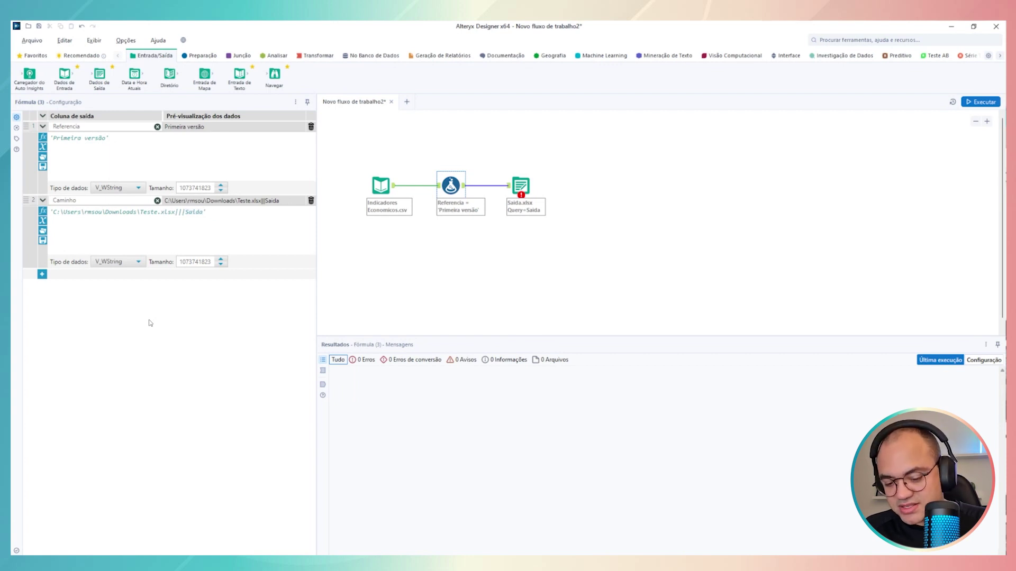
{"action": "type", "text": "Pro"}
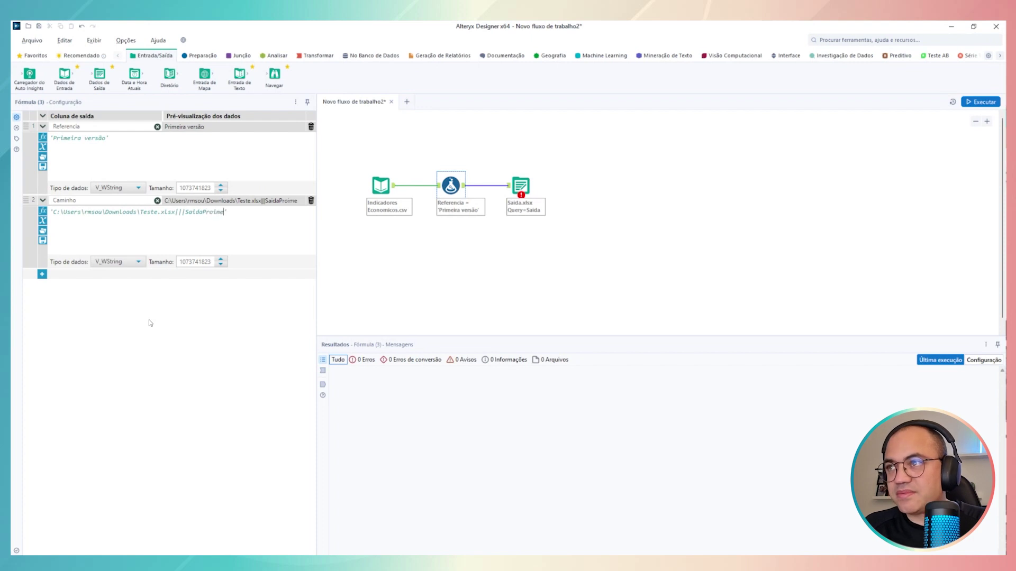
{"action": "key", "text": "BackSpace"}
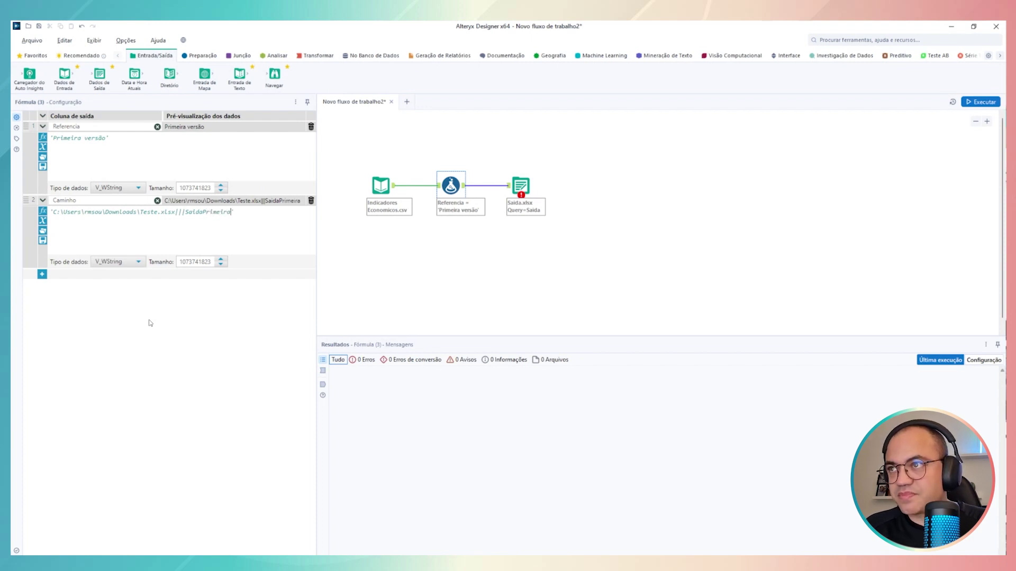
{"action": "type", "text": "Ce"}
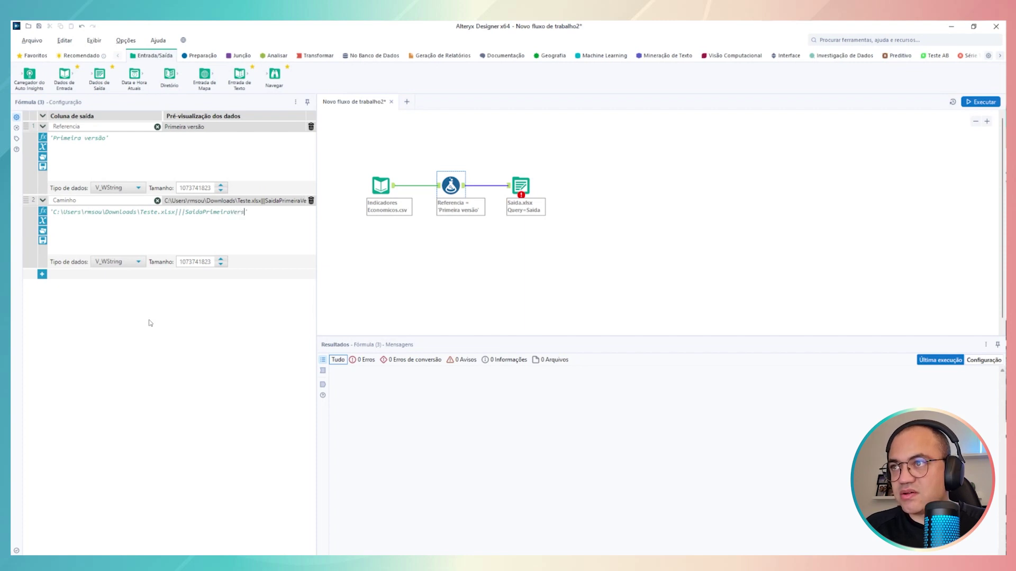
{"action": "type", "text": "rsã"}
{"action": "key", "text": "BackSpace"}
{"action": "type", "text": "ap"}
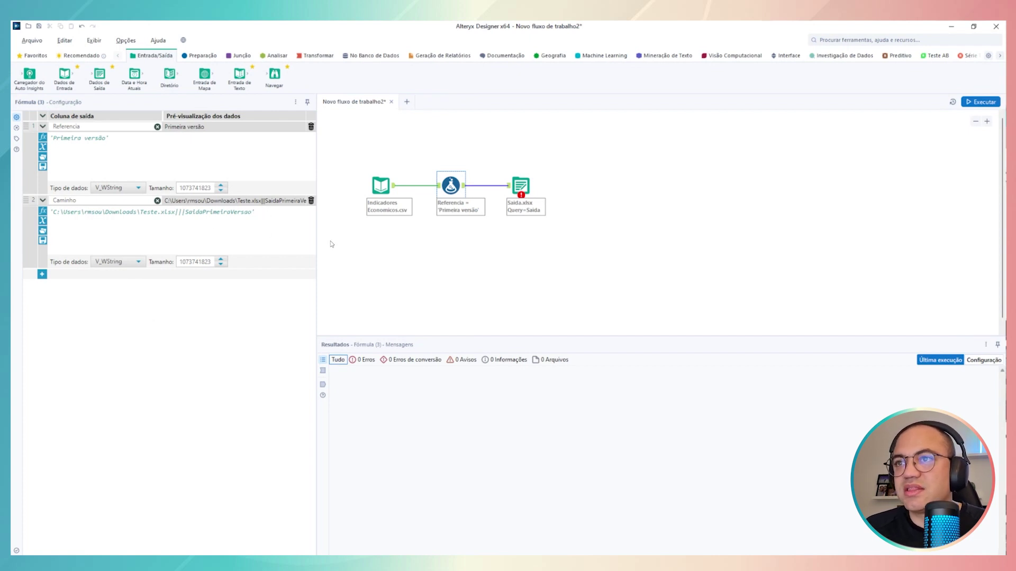
{"action": "left_click", "coordinate": [983, 102]}
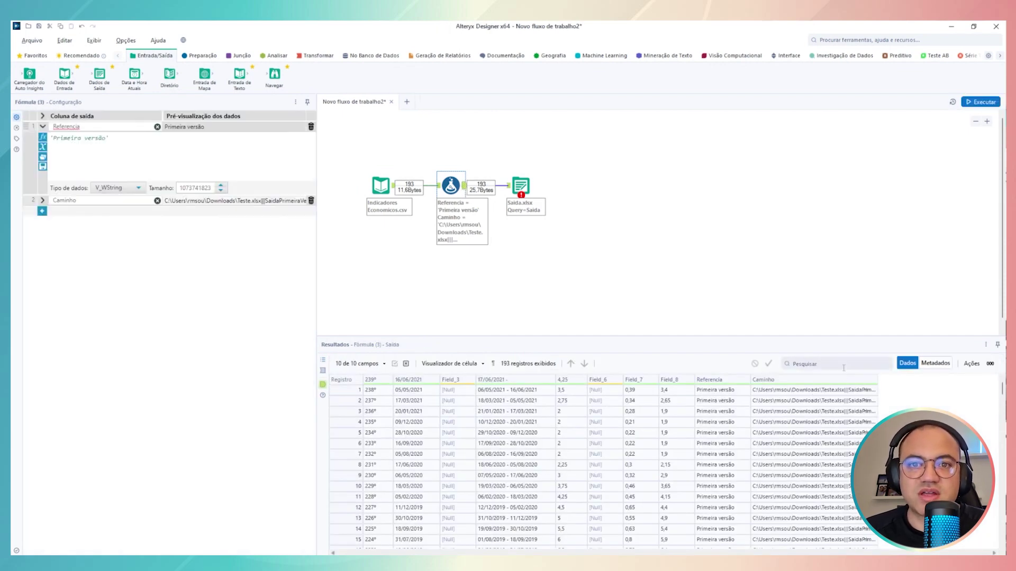
Step: Set Caminho as the field containing the Output Data tool's file name and rerun the workflow
{"action": "left_click", "coordinate": [522, 192]}
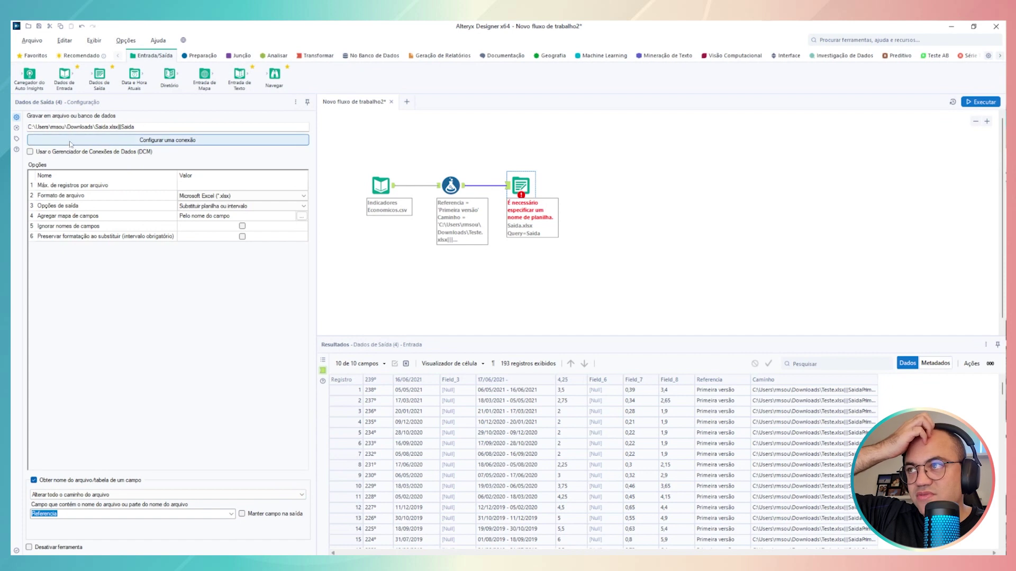
{"action": "left_click", "coordinate": [231, 513]}
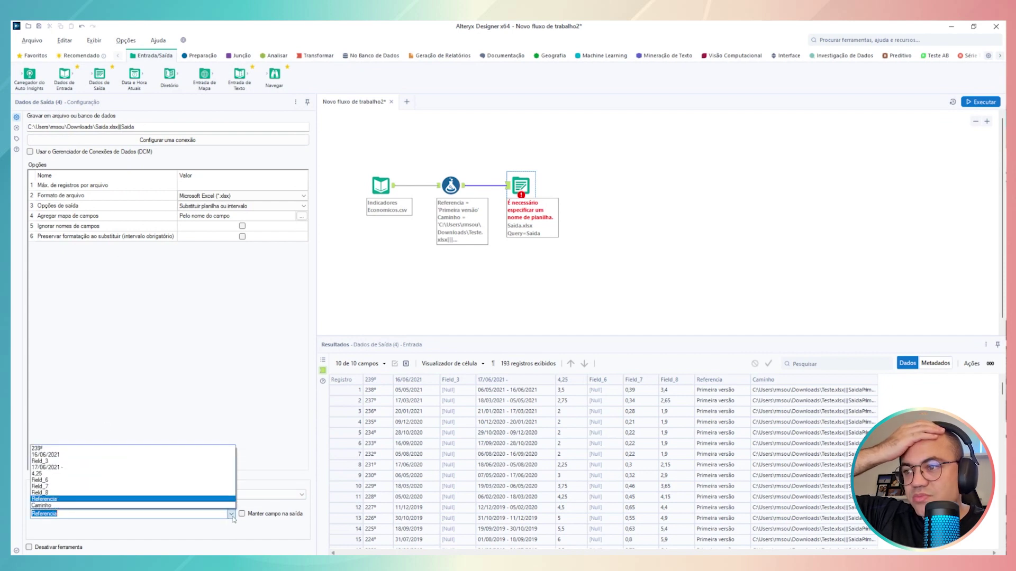
{"action": "left_click", "coordinate": [92, 506]}
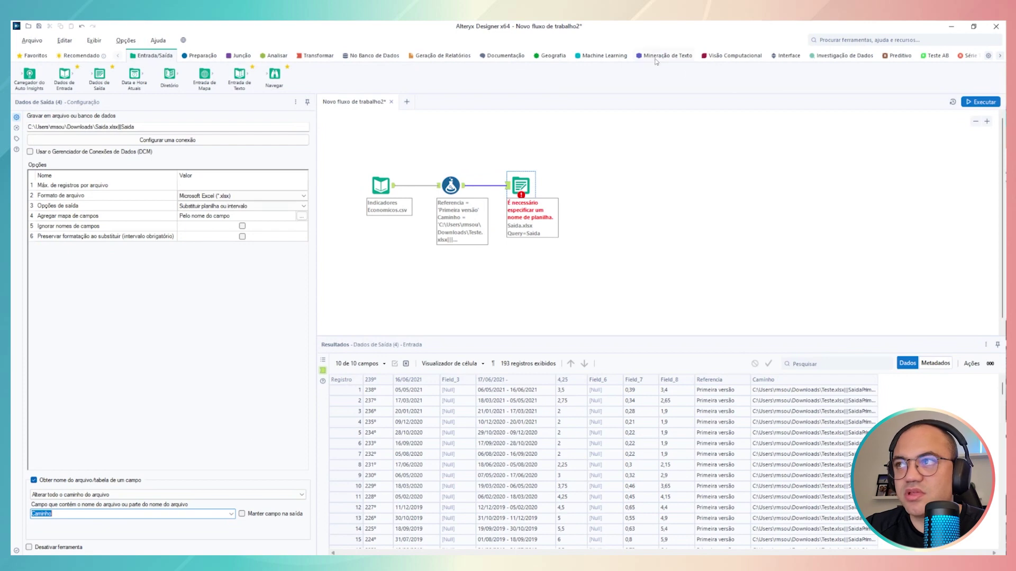
{"action": "left_click", "coordinate": [981, 102]}
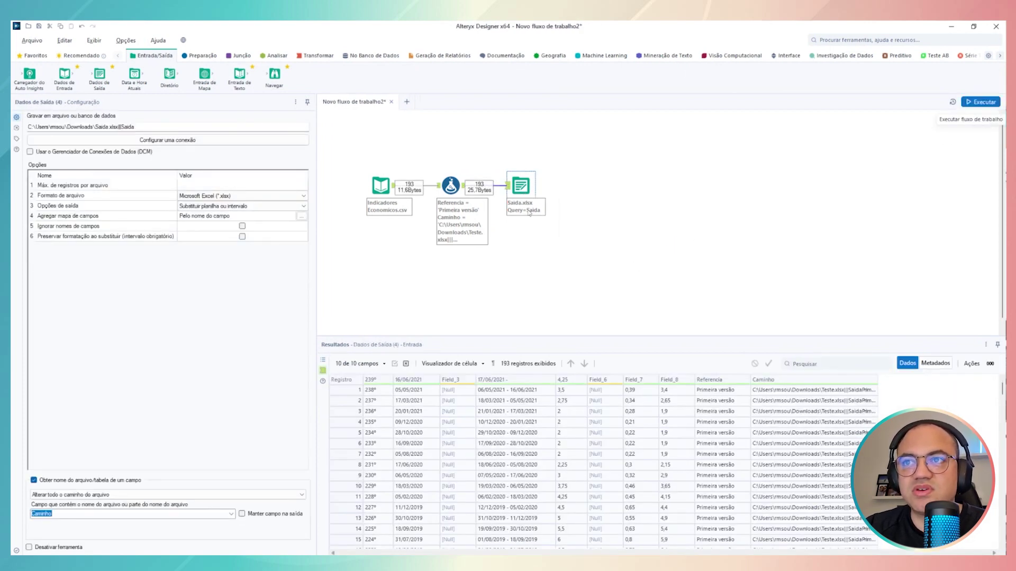
Step: Open Teste.xlsx from the Downloads folder and examine the Referencia column and its neighbours in the SaidaPrimeiraVersao sheet
{"action": "key", "text": "alt+Tab"}
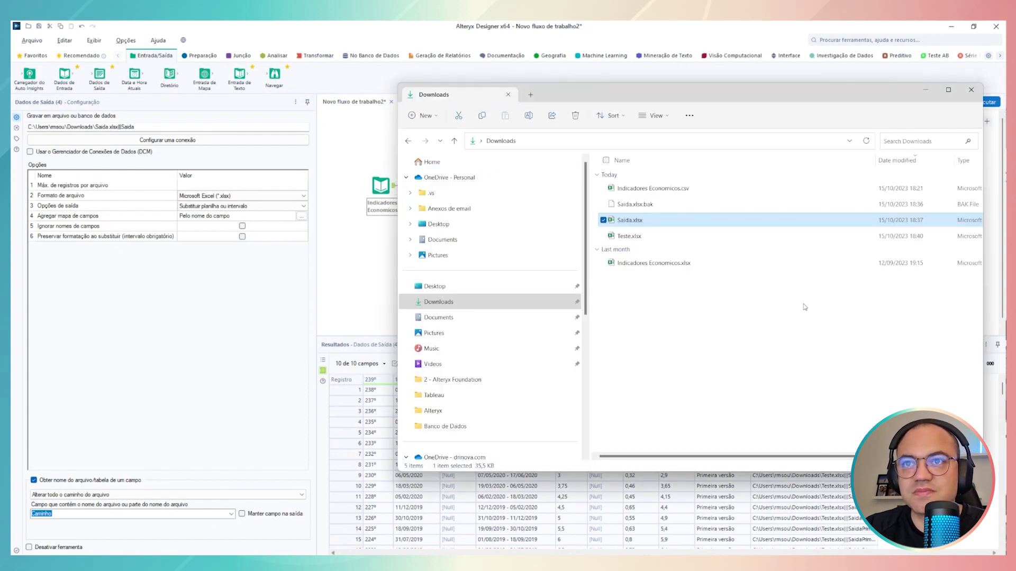
{"action": "left_click", "coordinate": [652, 236]}
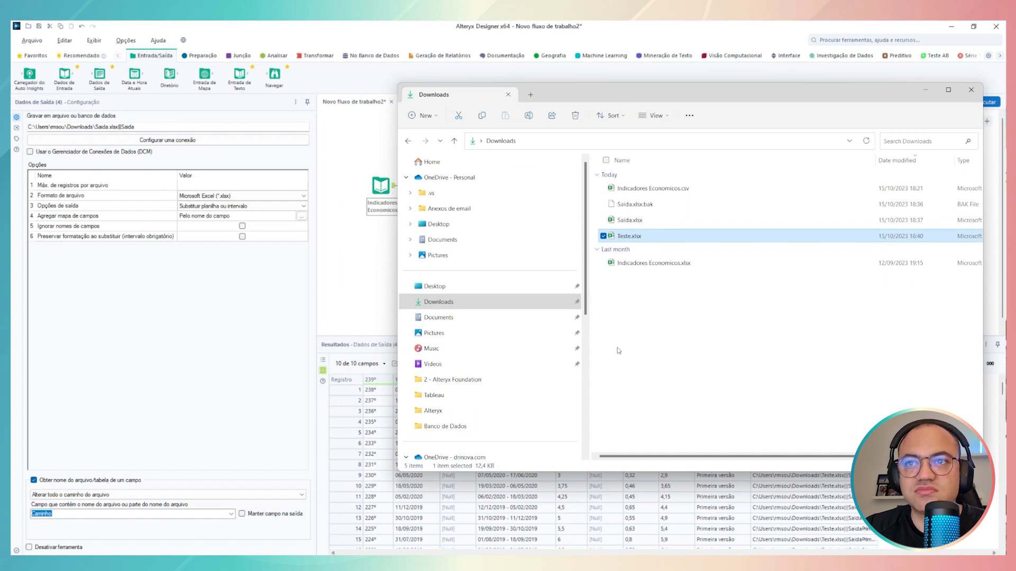
{"action": "double_click", "coordinate": [635, 236]}
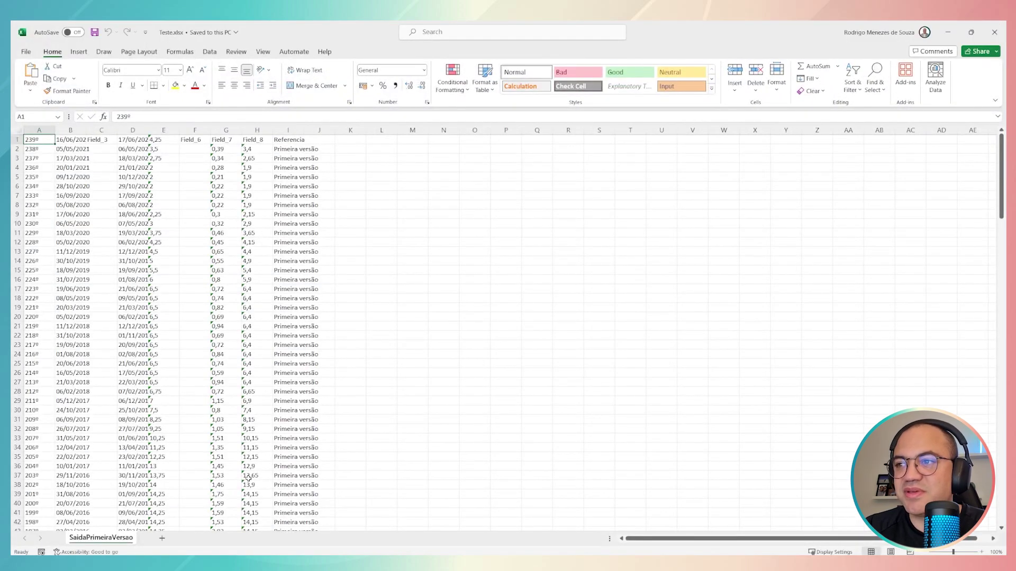
{"action": "left_click", "coordinate": [351, 142]}
{"action": "left_click", "coordinate": [350, 131]}
{"action": "left_click", "coordinate": [305, 141]}
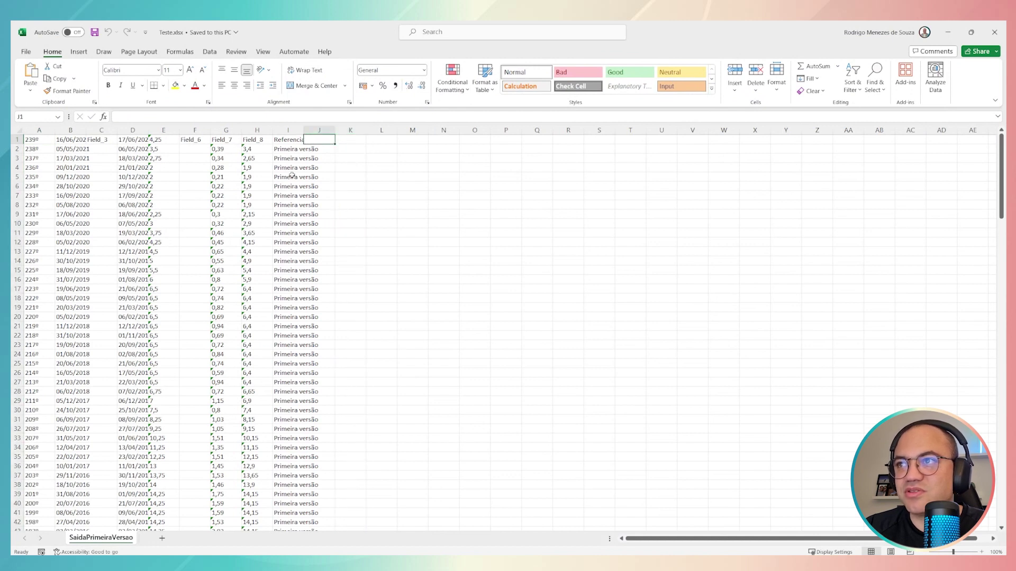
{"action": "left_click_drag", "start_coordinate": [289, 149], "coordinate": [297, 251]}
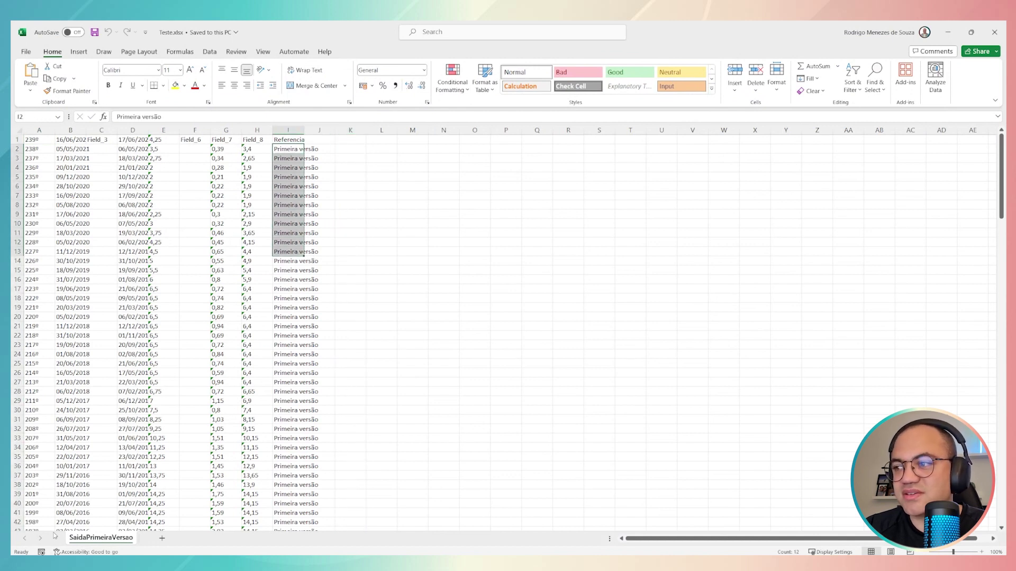
Step: Close Teste.xlsx and return to the Output Data tool's configuration in Alteryx Designer
{"action": "left_click", "coordinate": [994, 33]}
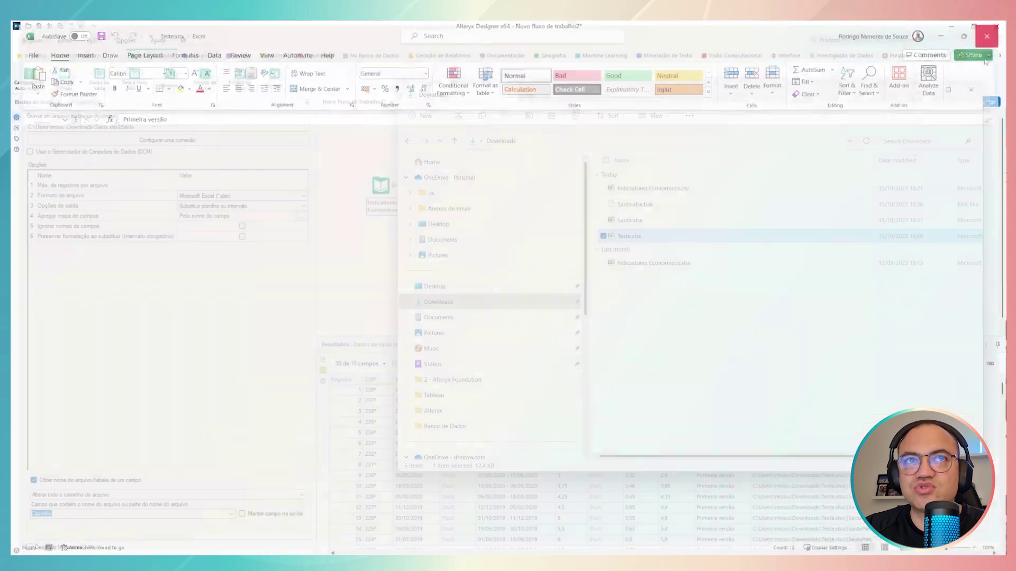
{"action": "left_click", "coordinate": [378, 245]}
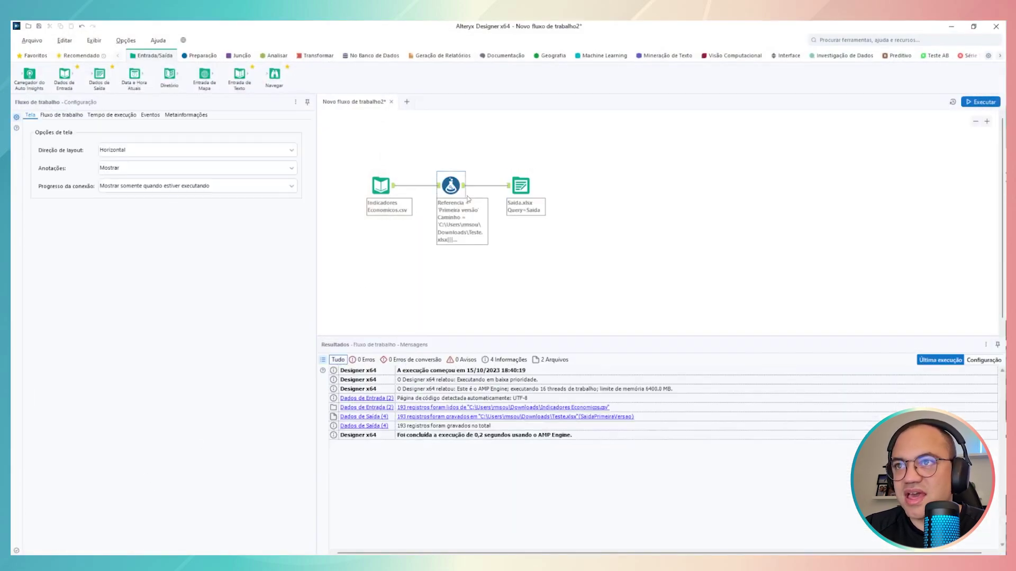
{"action": "left_click", "coordinate": [522, 188]}
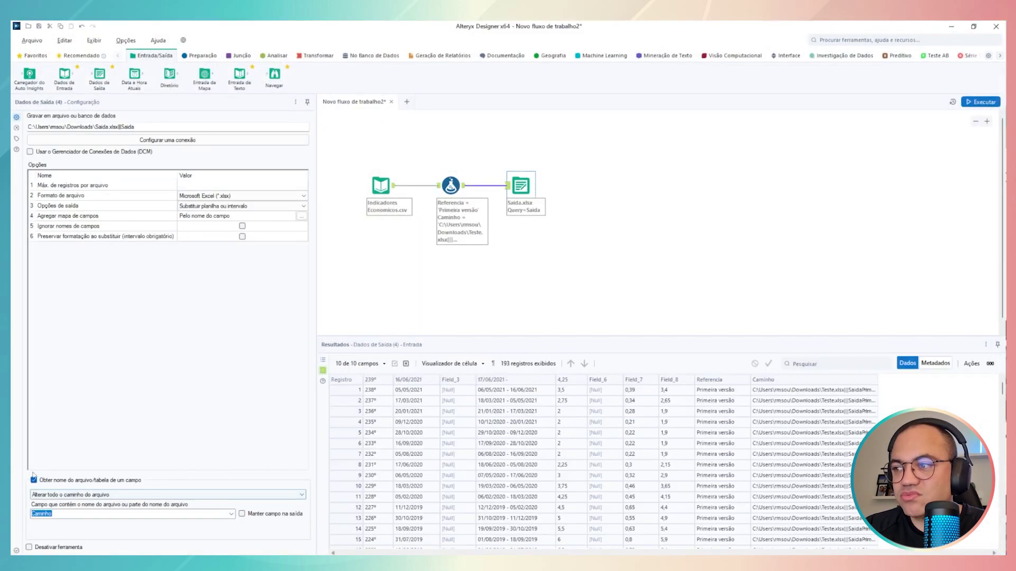